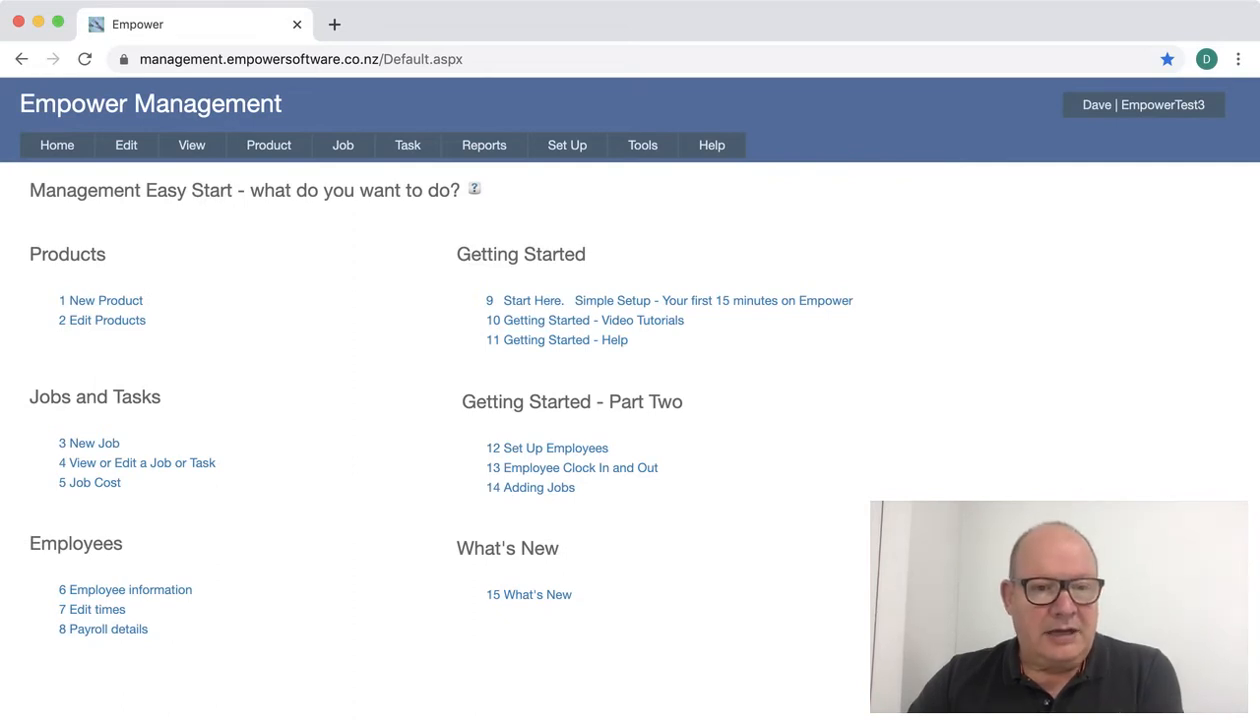
- Open Product 1 in the product editor to examine its processes and budget times
{"action": "mouse_move", "coordinate": [269, 145]}
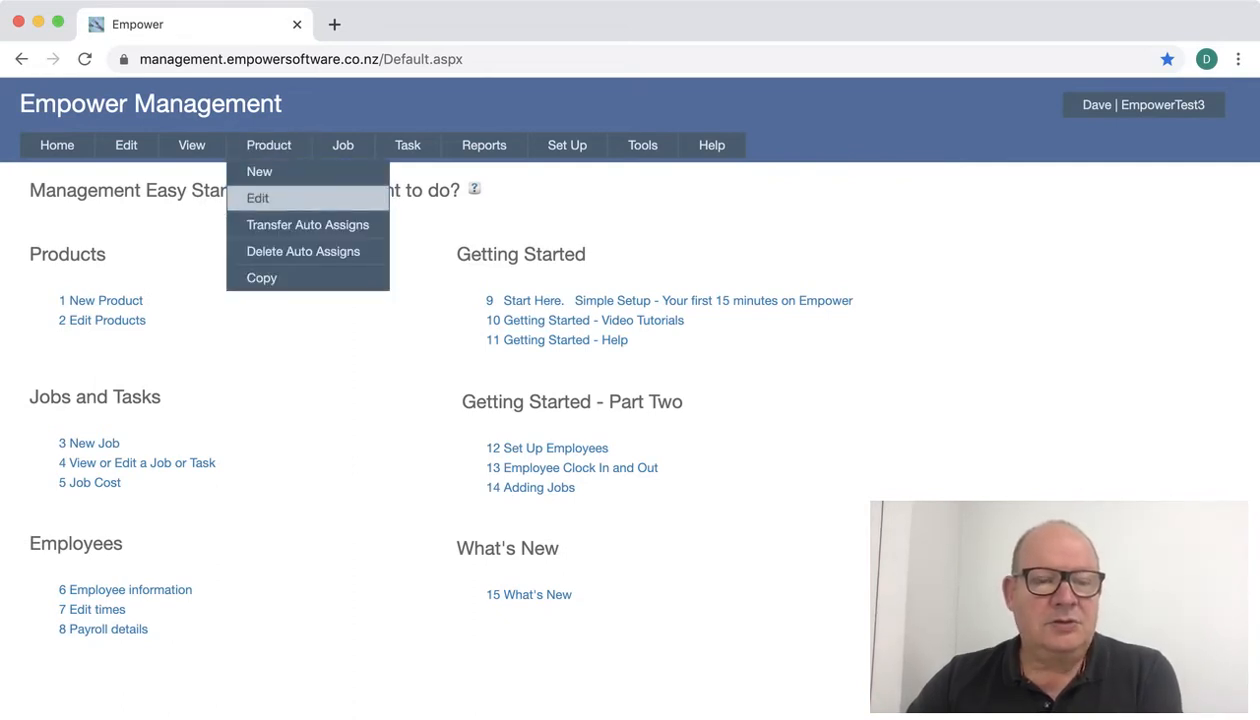
{"action": "left_click", "coordinate": [258, 198]}
{"action": "left_click", "coordinate": [254, 267]}
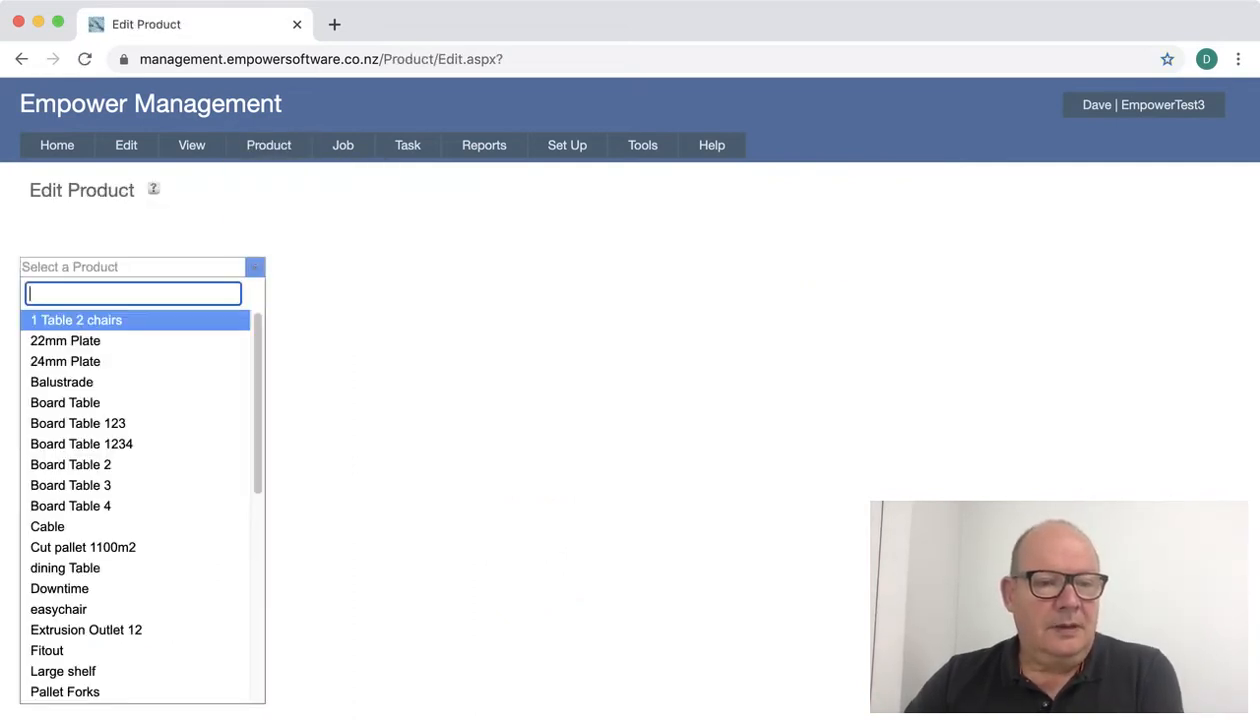
{"action": "type", "text": "Pro"}
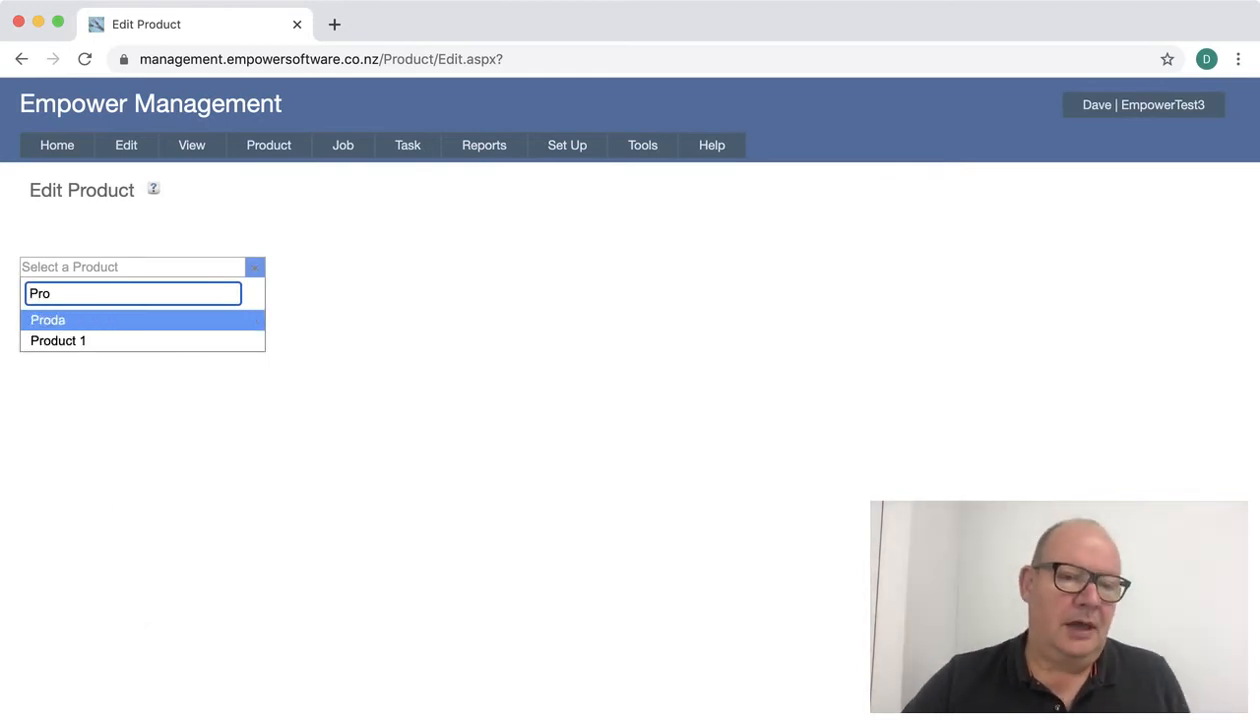
{"action": "key", "text": "Down"}
{"action": "key", "text": "Return"}
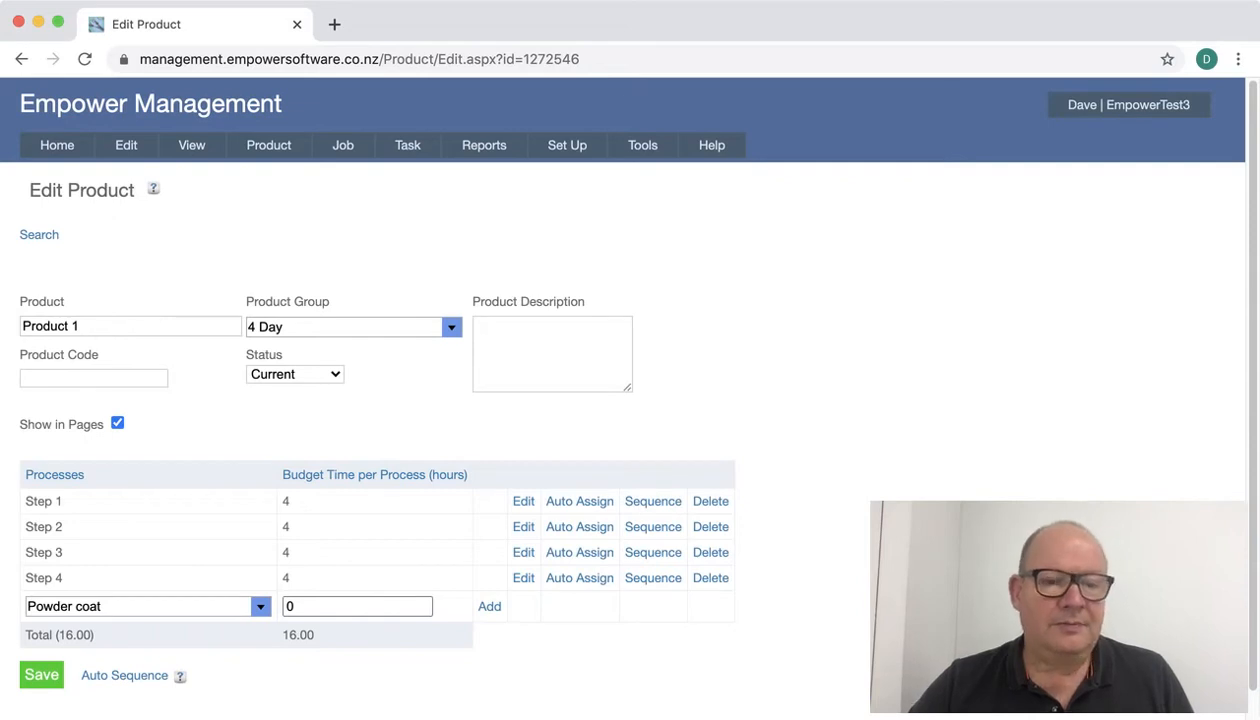
- Find the job numbered Job One and open it for editing
{"action": "mouse_move", "coordinate": [343, 146]}
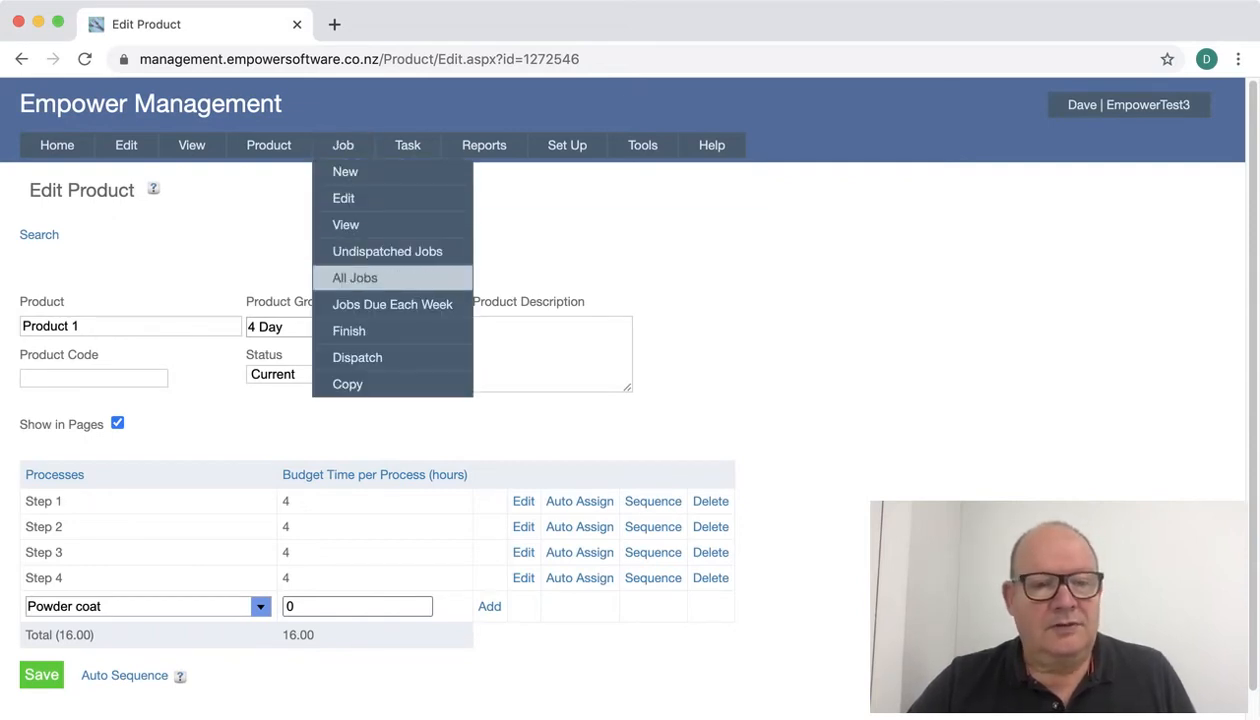
{"action": "left_click", "coordinate": [345, 198]}
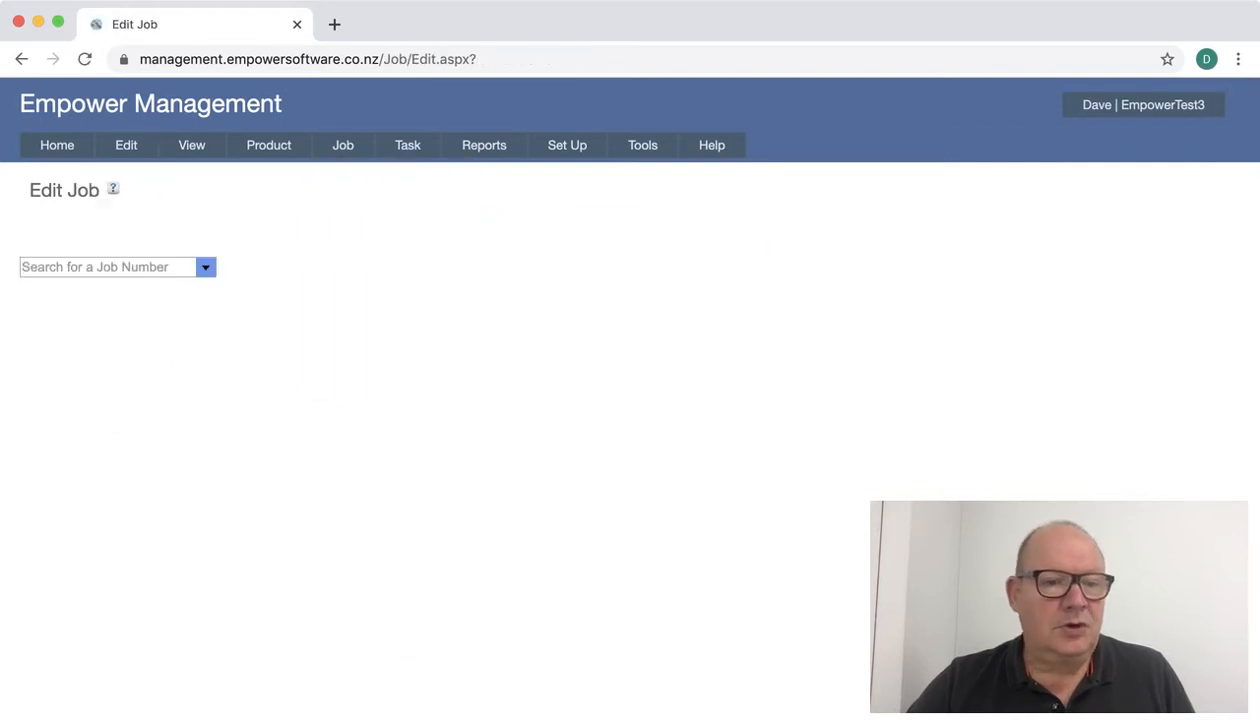
{"action": "left_click", "coordinate": [206, 267]}
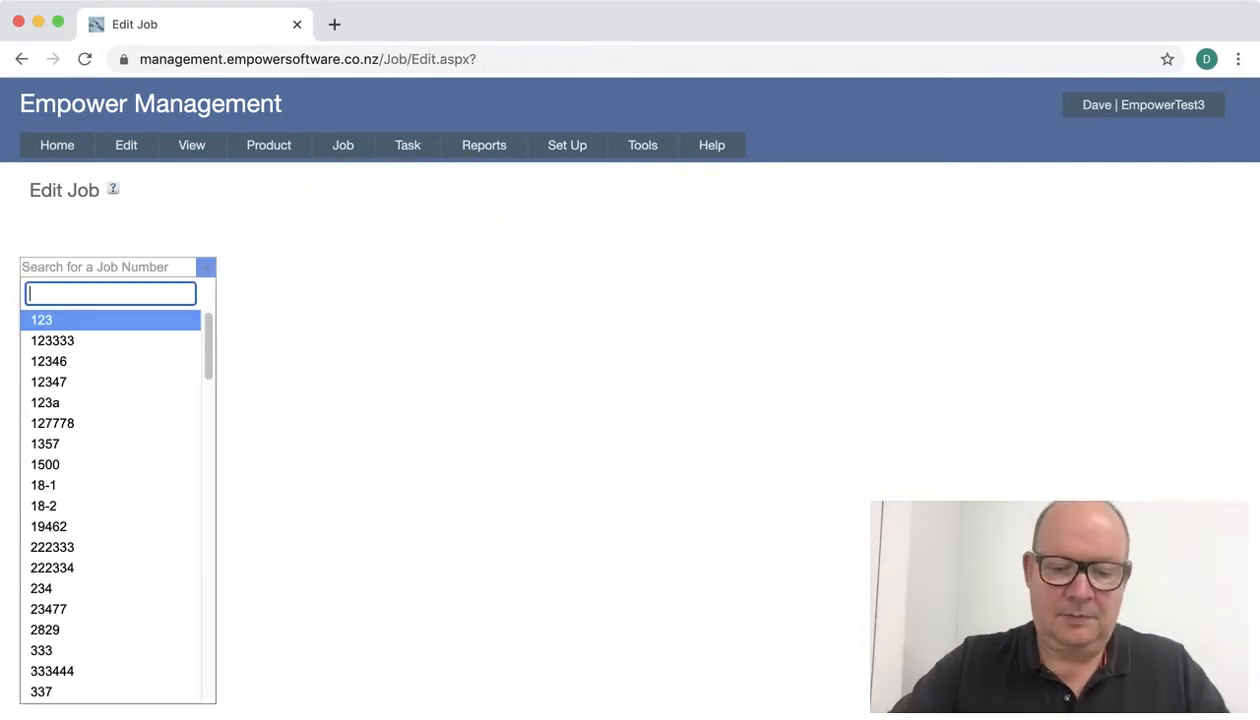
{"action": "type", "text": "JOb"}
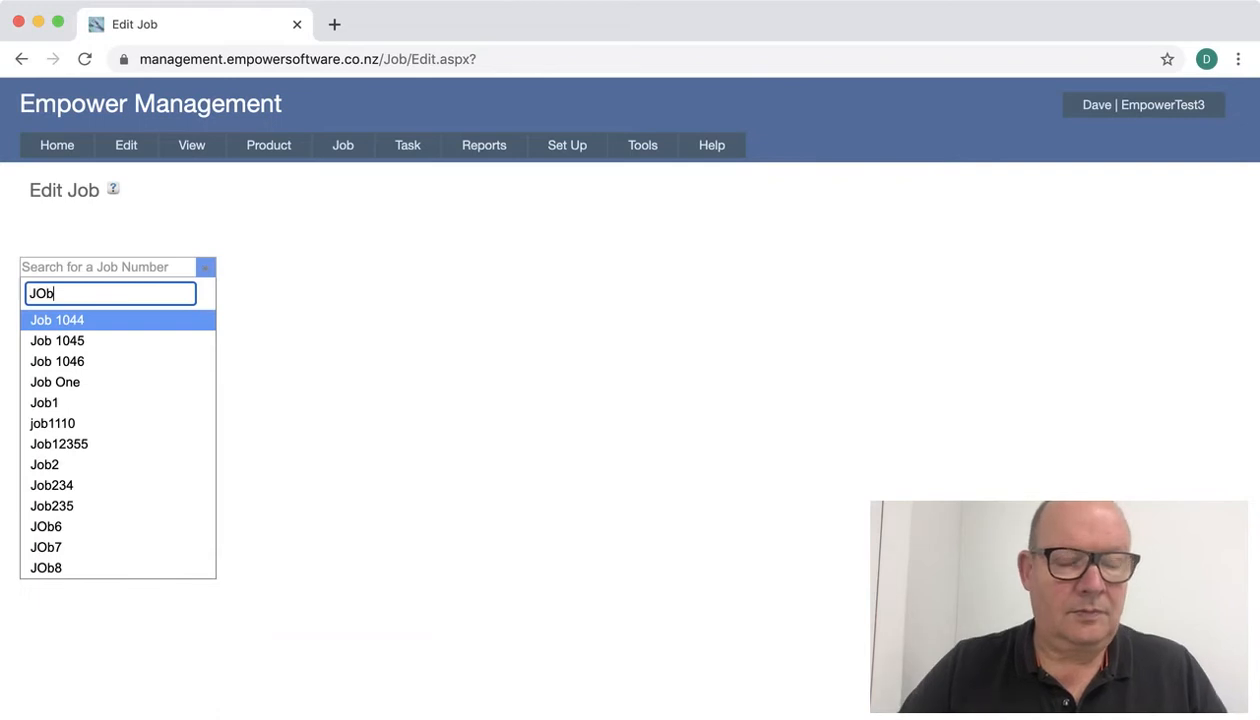
{"action": "key", "text": "Down"}
{"action": "key", "text": "Down"}
{"action": "key", "text": "Down"}
{"action": "key", "text": "Return"}
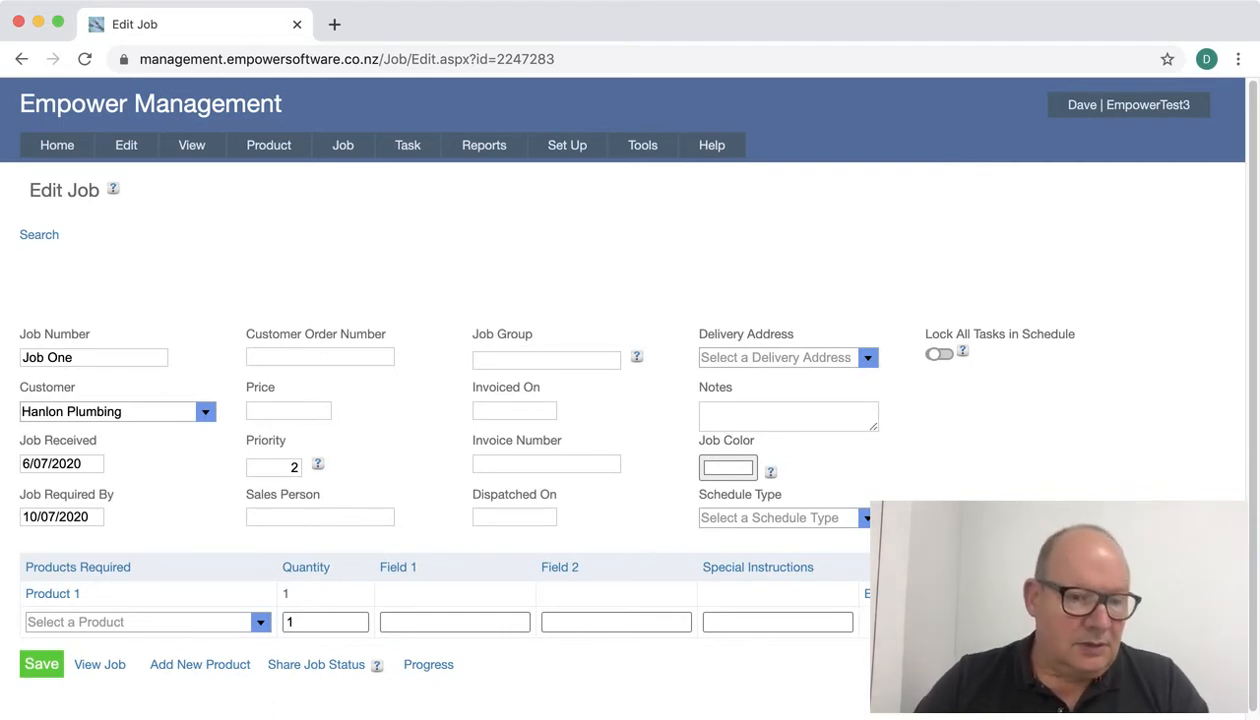
- Set Job One's Job Required By date to 14/07/2020 and save the job
{"action": "left_click", "coordinate": [38, 516]}
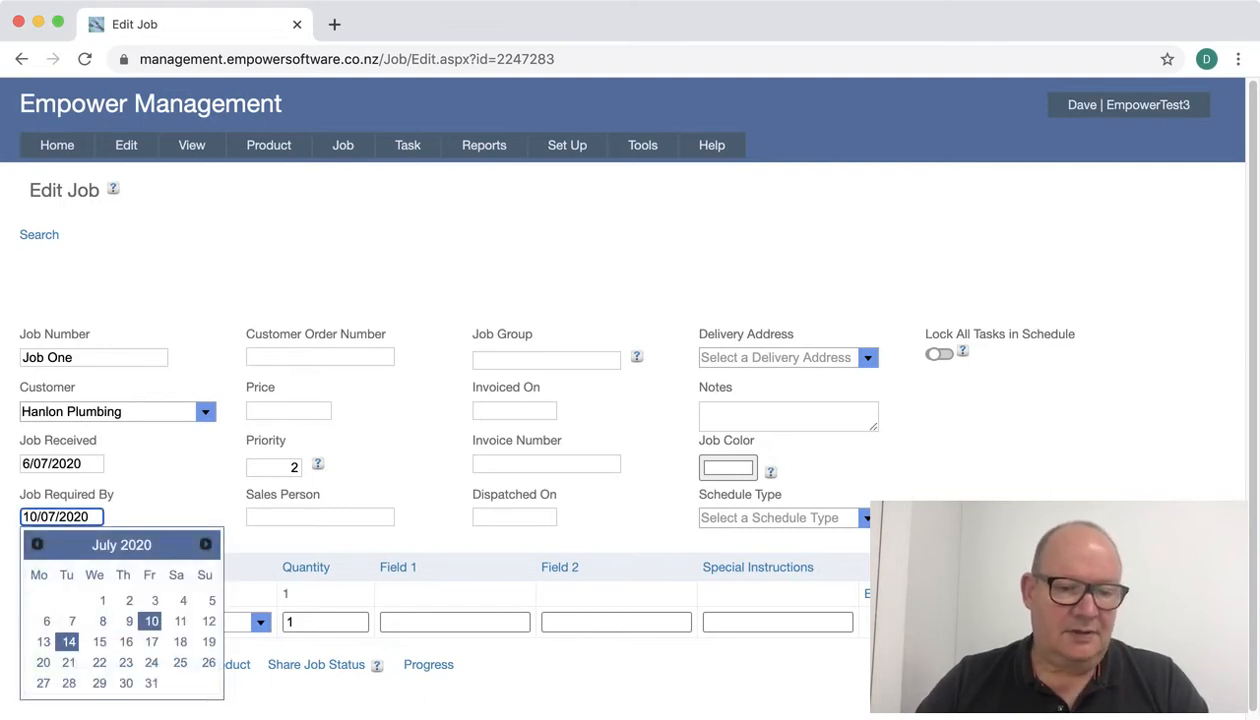
{"action": "left_click", "coordinate": [68, 641]}
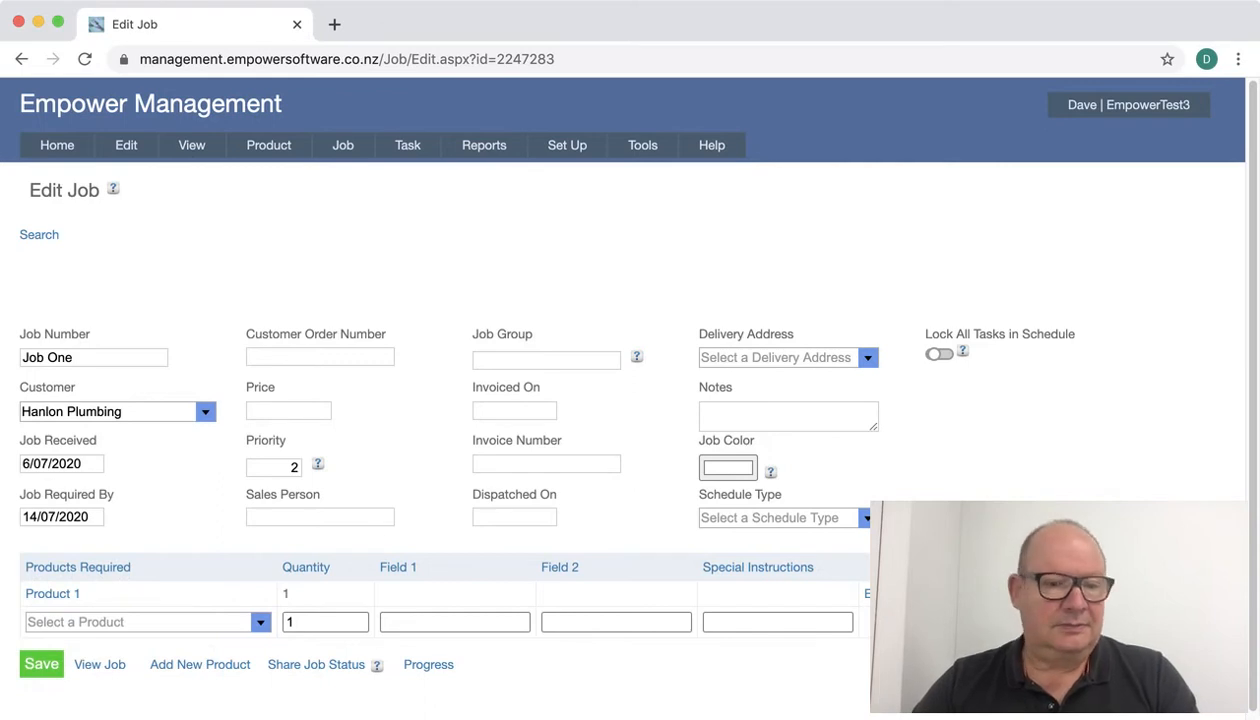
{"action": "left_click", "coordinate": [41, 664]}
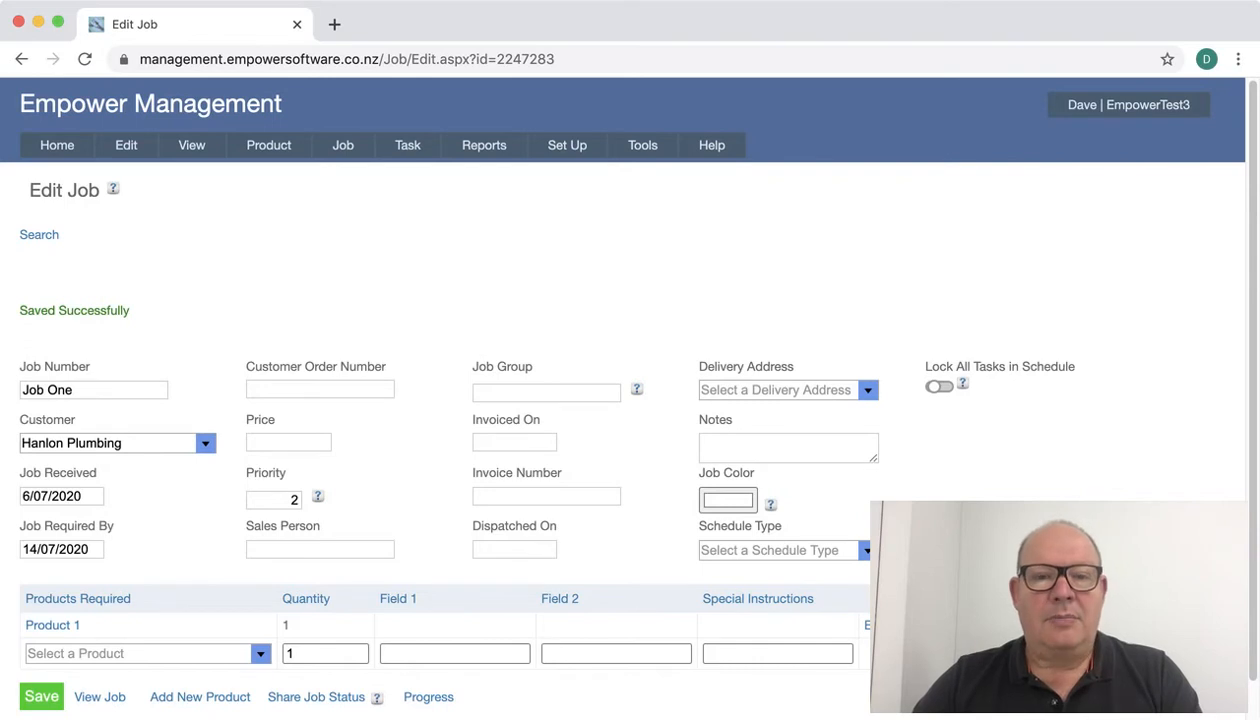
- Open Product 1 for editing again and examine the product groups available for it
{"action": "mouse_move", "coordinate": [567, 146]}
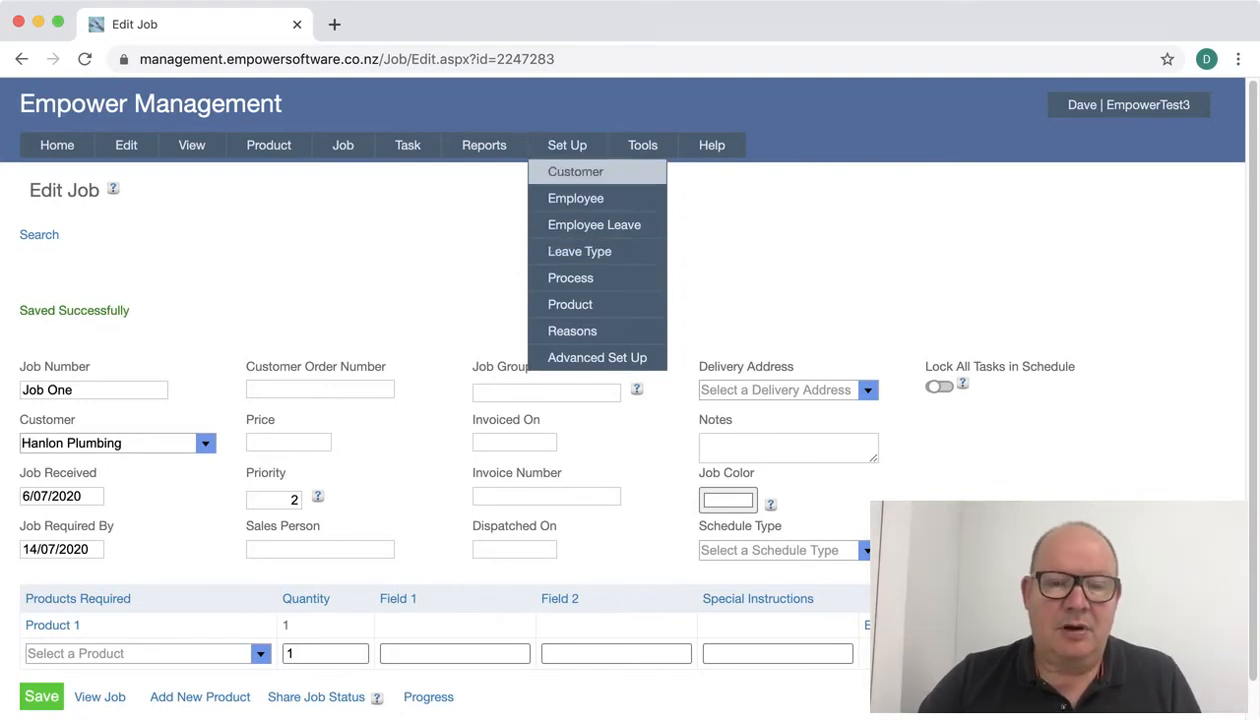
{"action": "mouse_move", "coordinate": [269, 145]}
{"action": "left_click", "coordinate": [259, 197]}
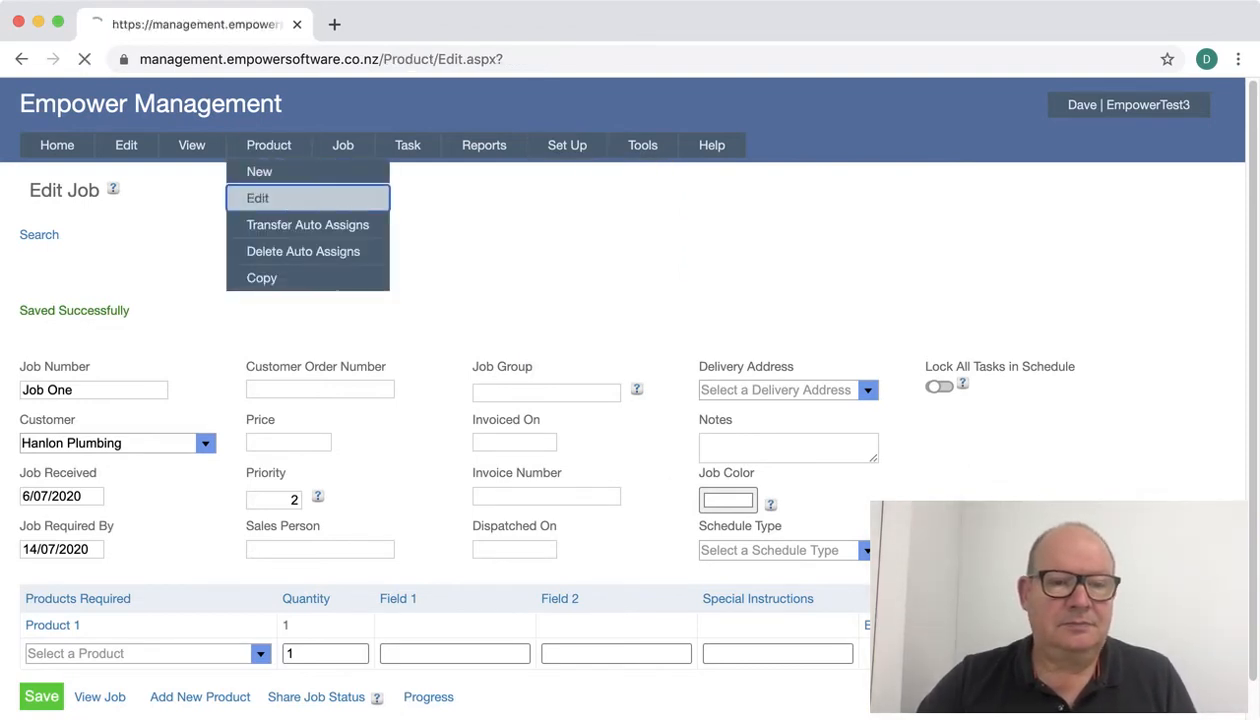
{"action": "left_click", "coordinate": [255, 267]}
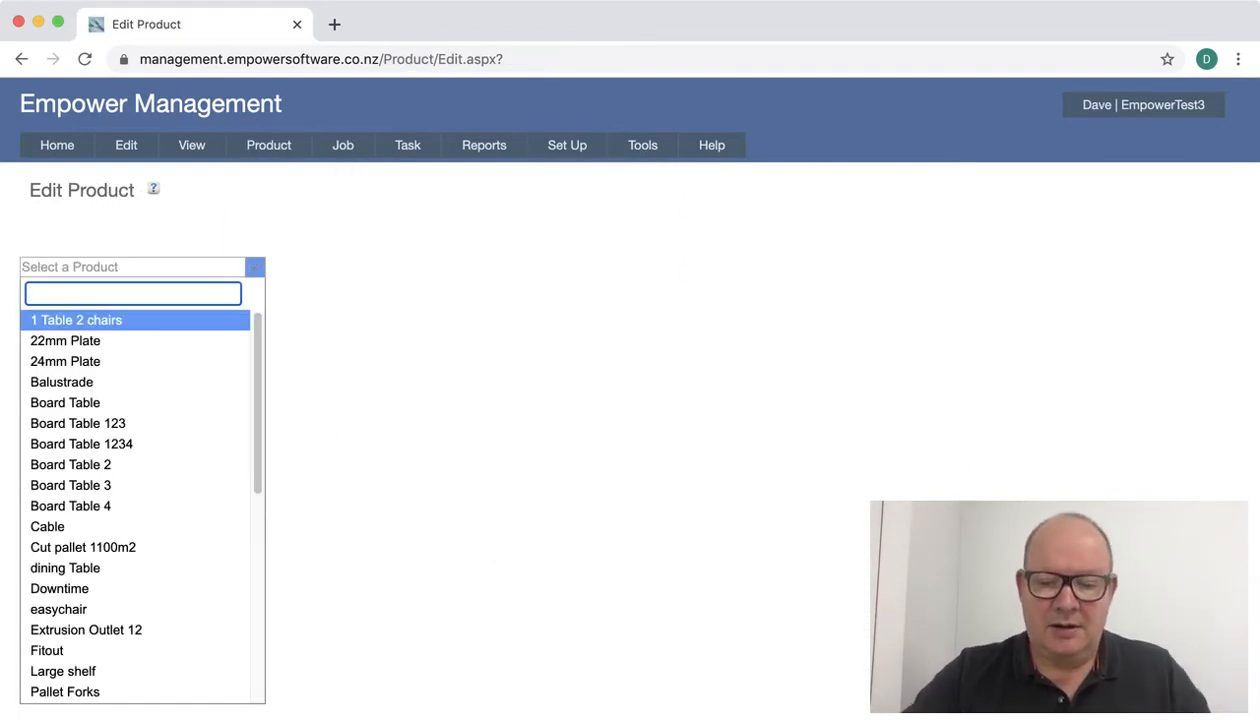
{"action": "type", "text": "Product"}
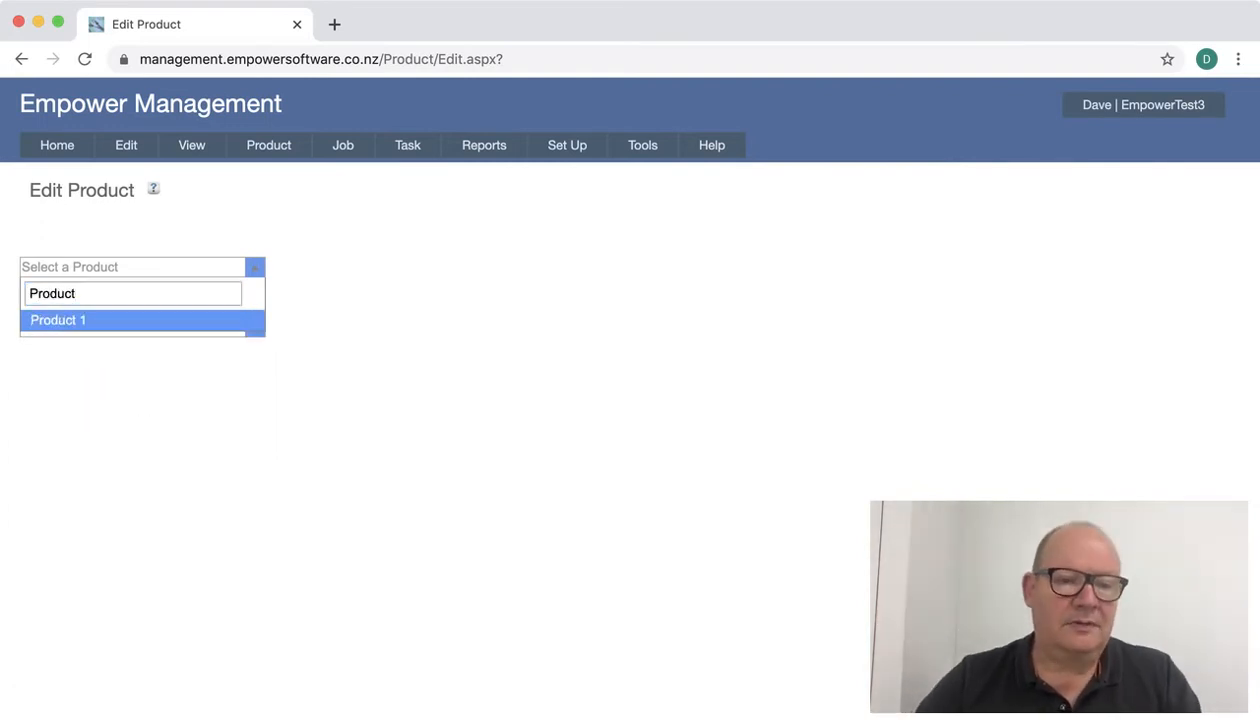
{"action": "key", "text": "Return"}
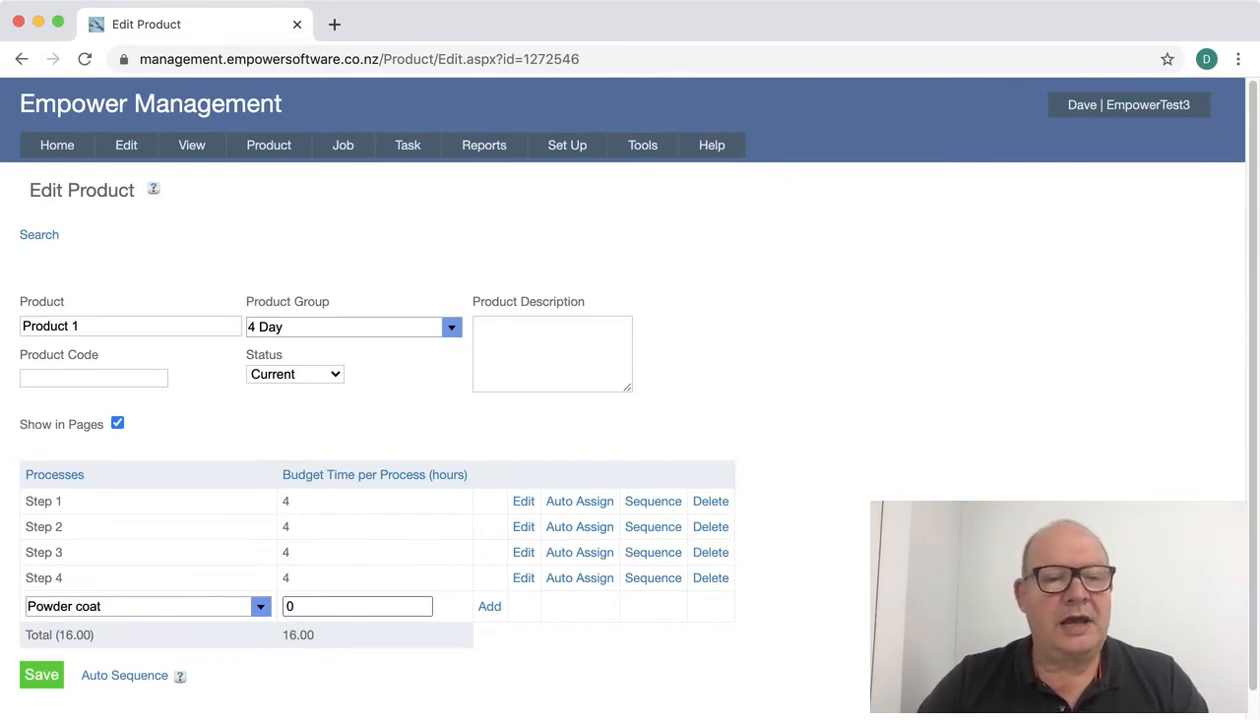
{"action": "left_click", "coordinate": [452, 327]}
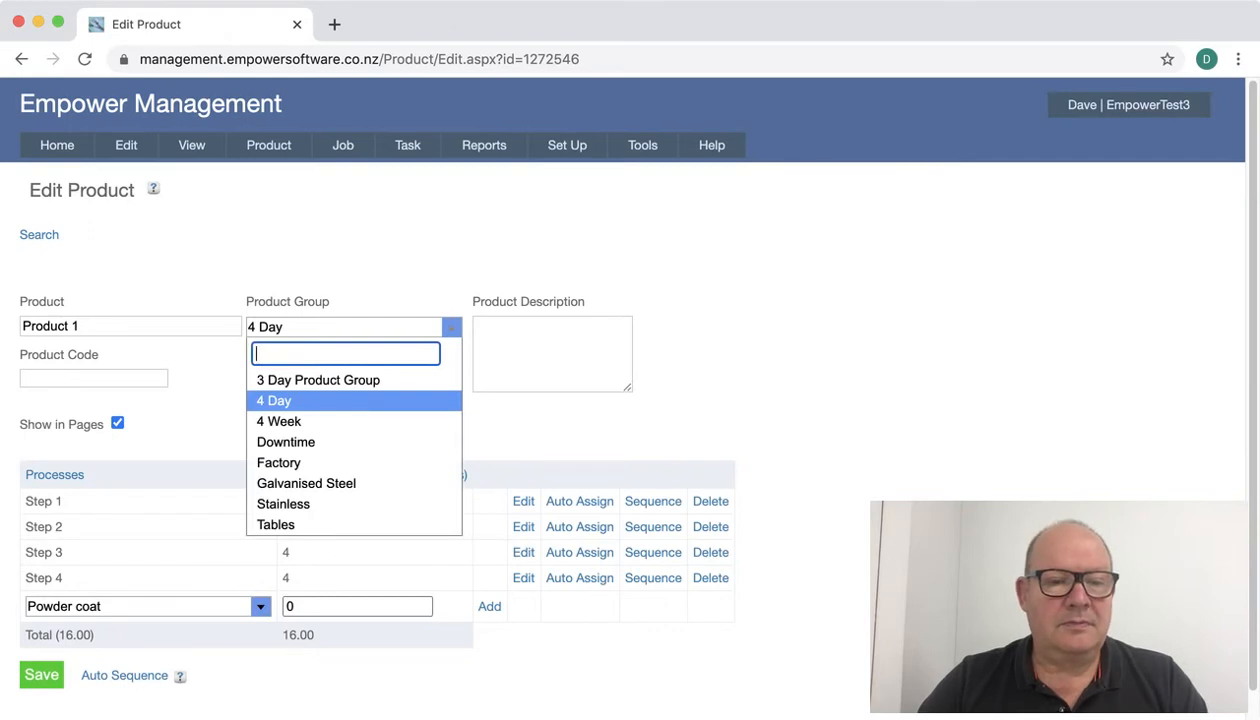
{"action": "left_click", "coordinate": [452, 327]}
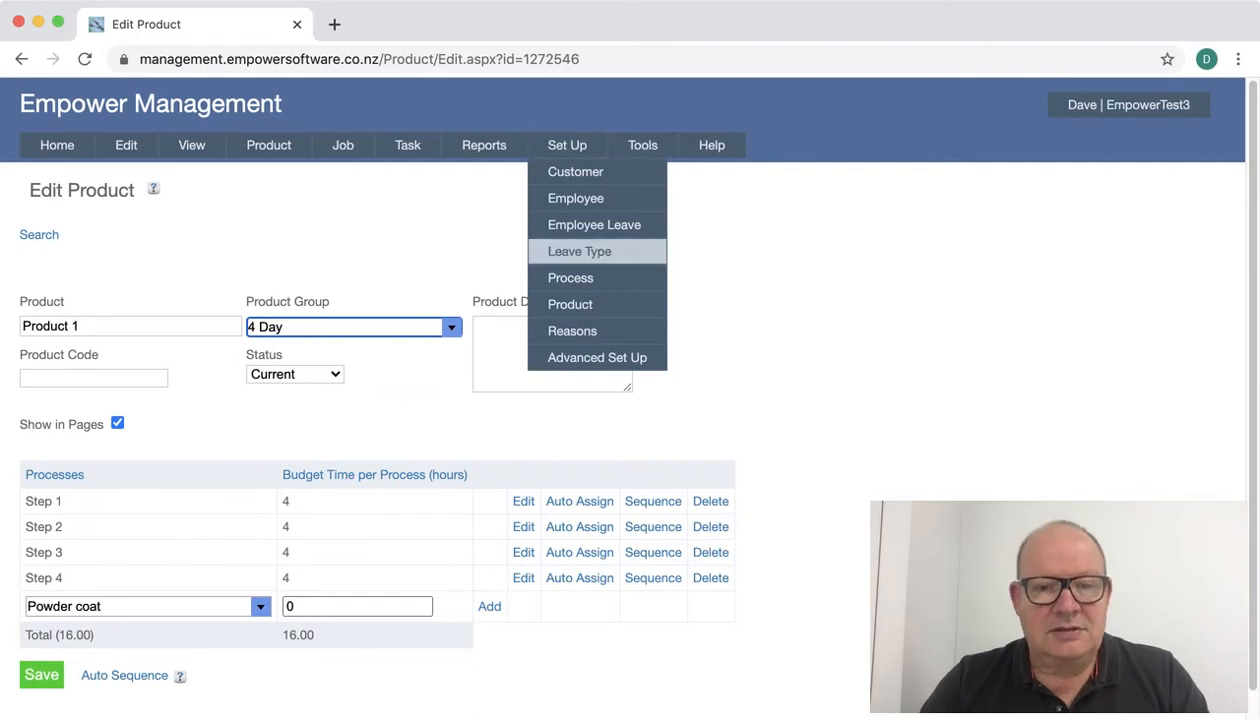
- Add a new product group named 8 Day in the advanced setup
{"action": "mouse_move", "coordinate": [597, 357]}
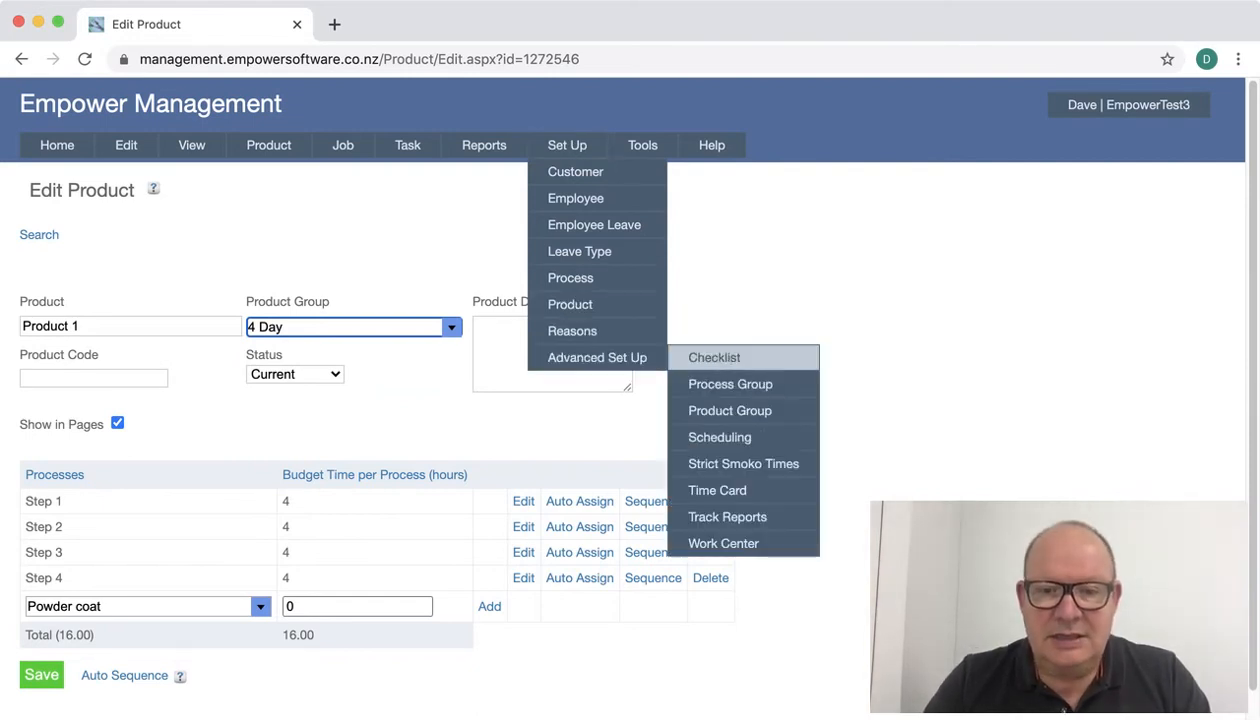
{"action": "left_click", "coordinate": [729, 410]}
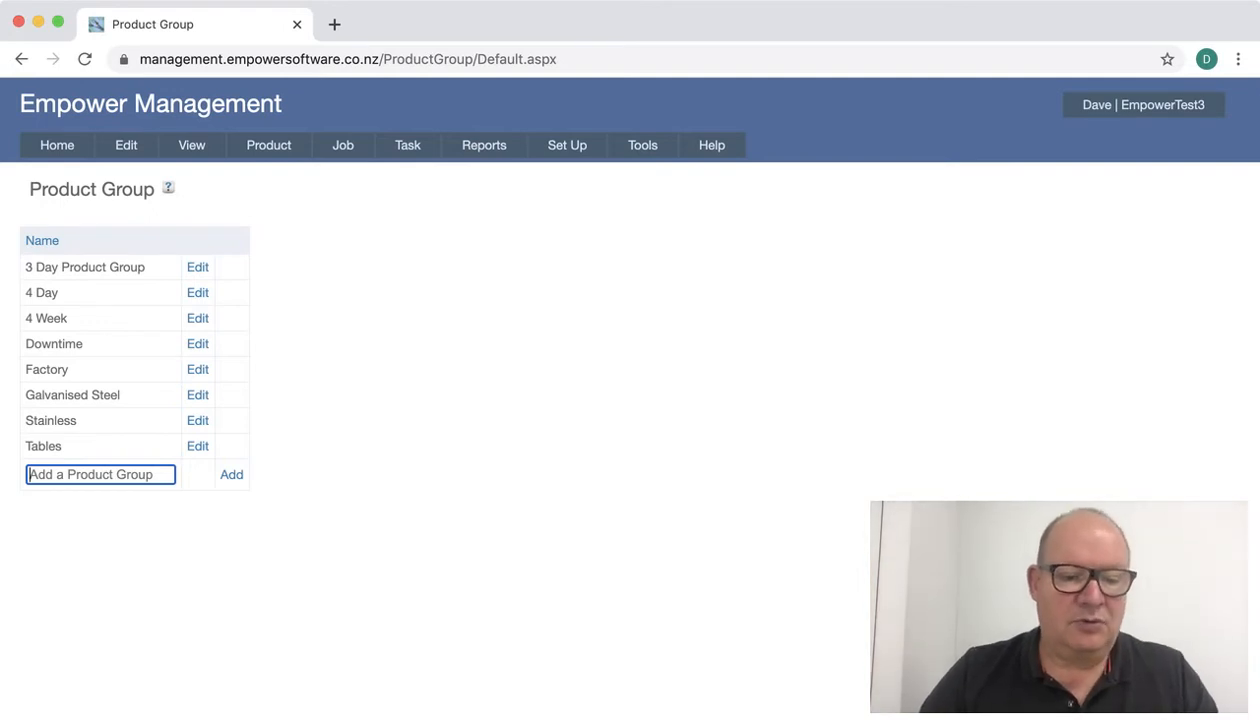
{"action": "type", "text": "* Day"}
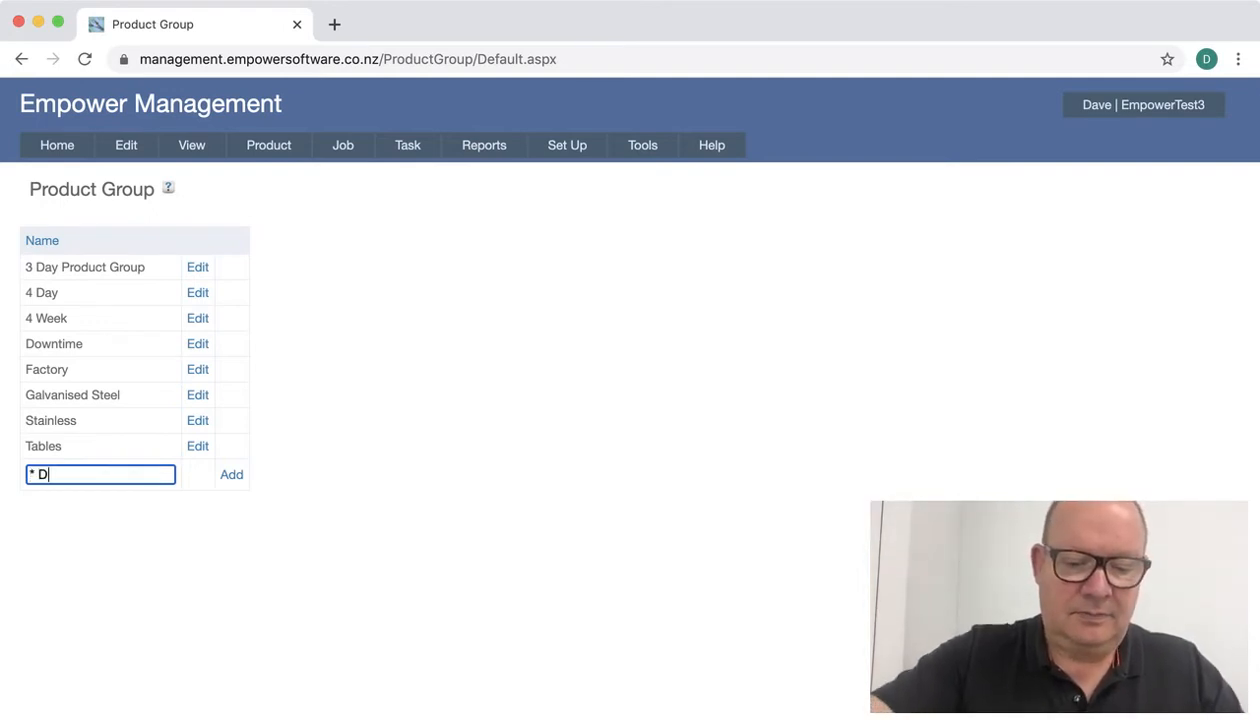
{"action": "key", "text": "BackSpace"}
{"action": "key", "text": "BackSpace"}
{"action": "key", "text": "BackSpace"}
{"action": "key", "text": "BackSpace"}
{"action": "key", "text": "BackSpace"}
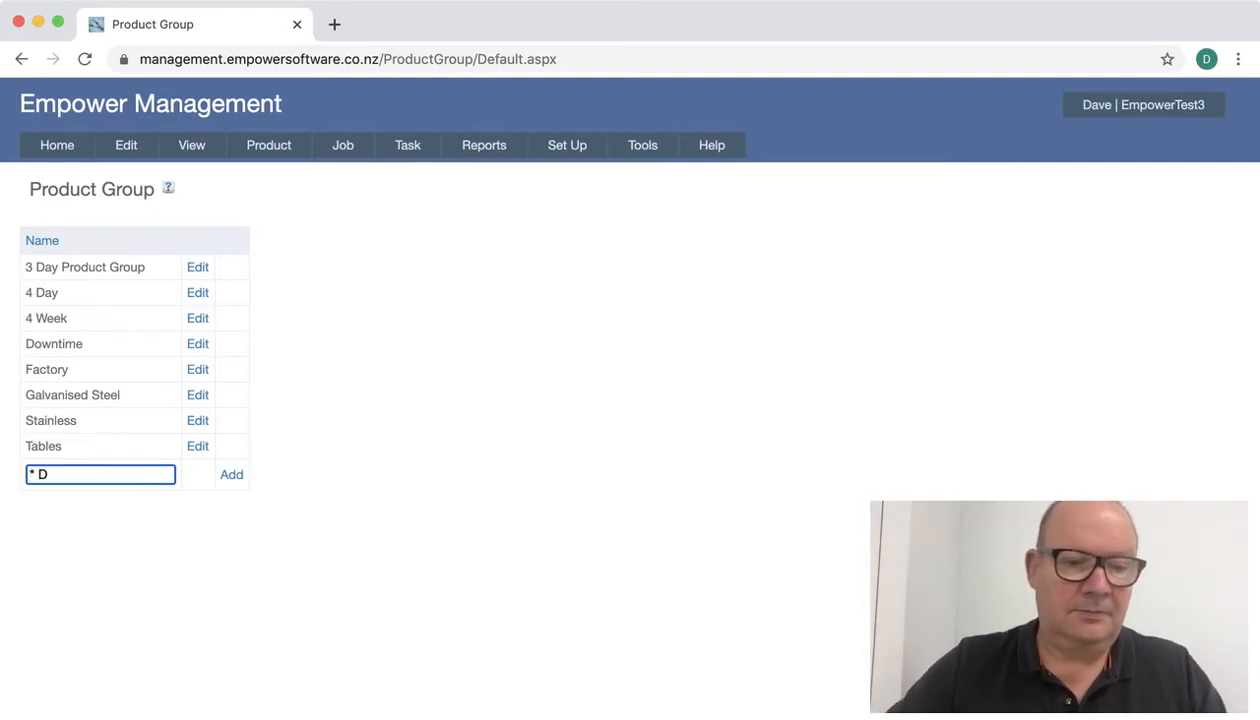
{"action": "type", "text": "8 Day"}
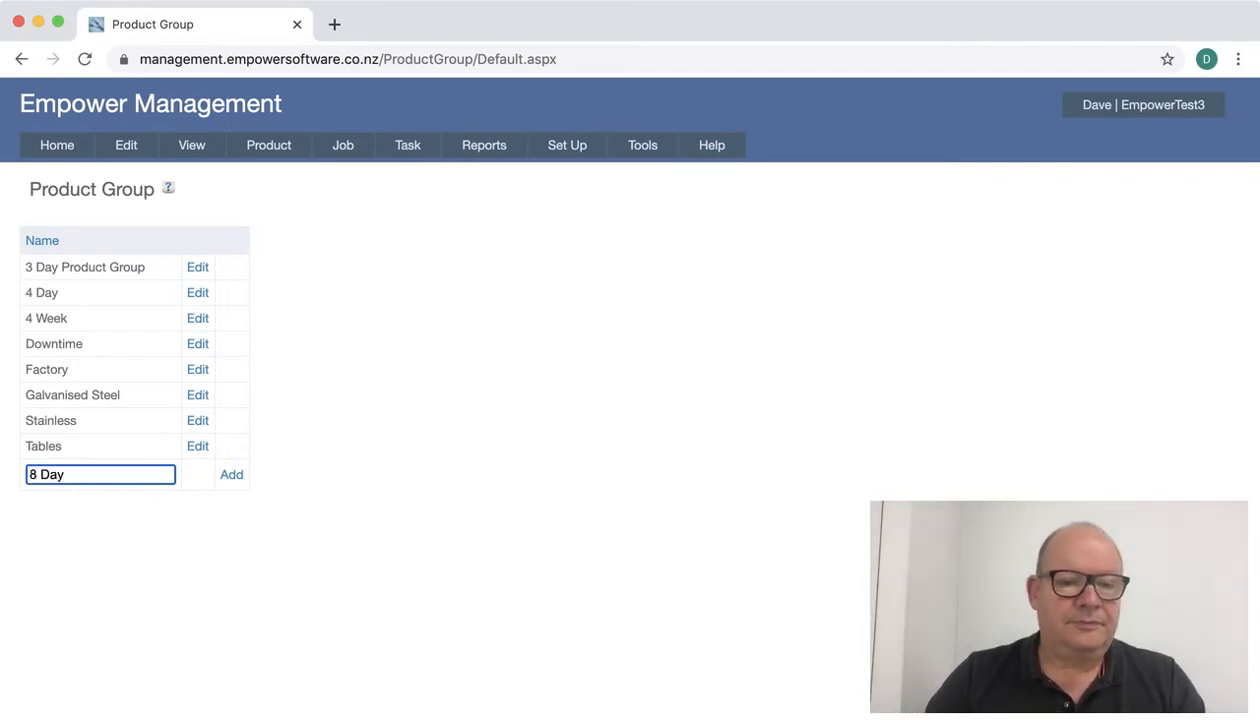
{"action": "key", "text": "Return"}
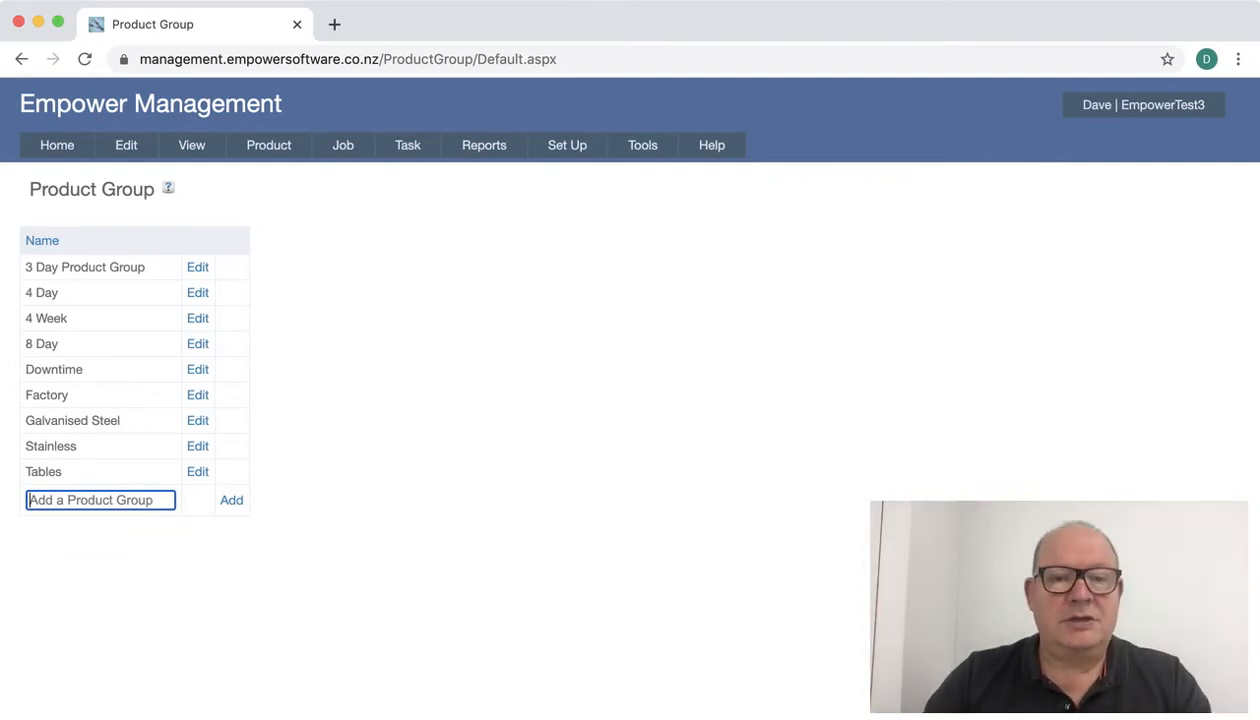
- Assign Product 1 to the 8 Day product group and save the product
{"action": "mouse_move", "coordinate": [269, 146]}
{"action": "left_click", "coordinate": [258, 198]}
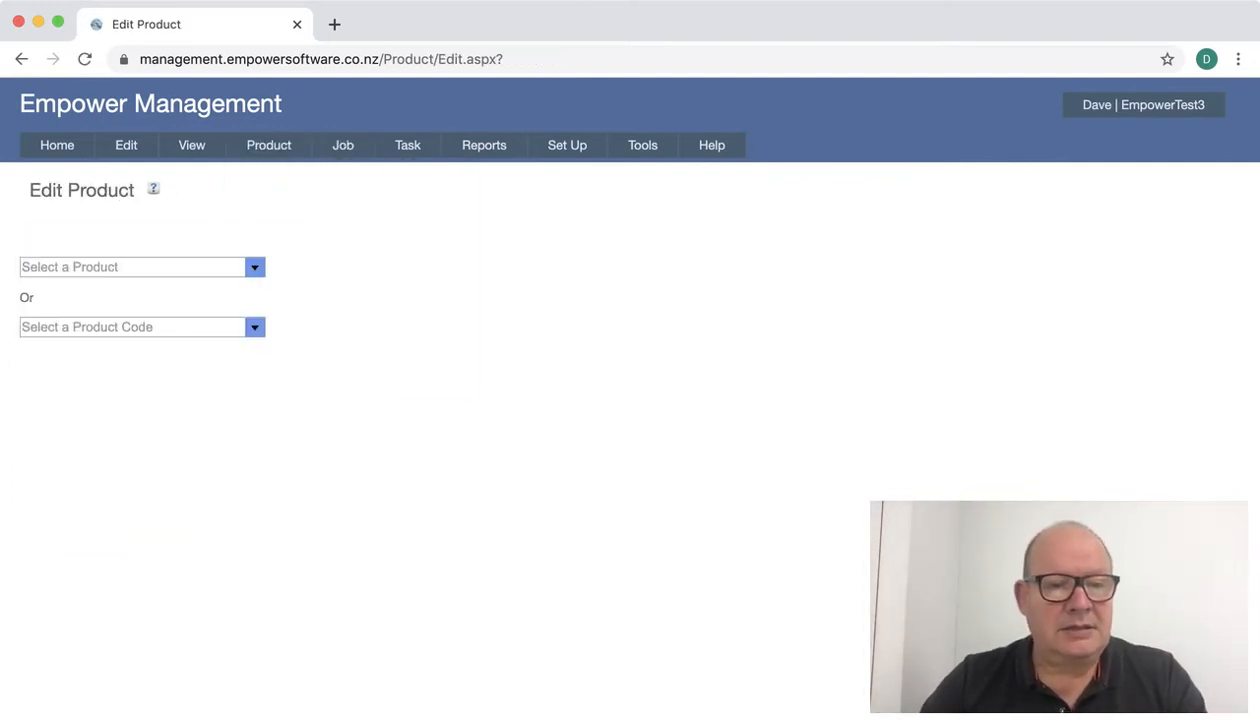
{"action": "left_click", "coordinate": [255, 267]}
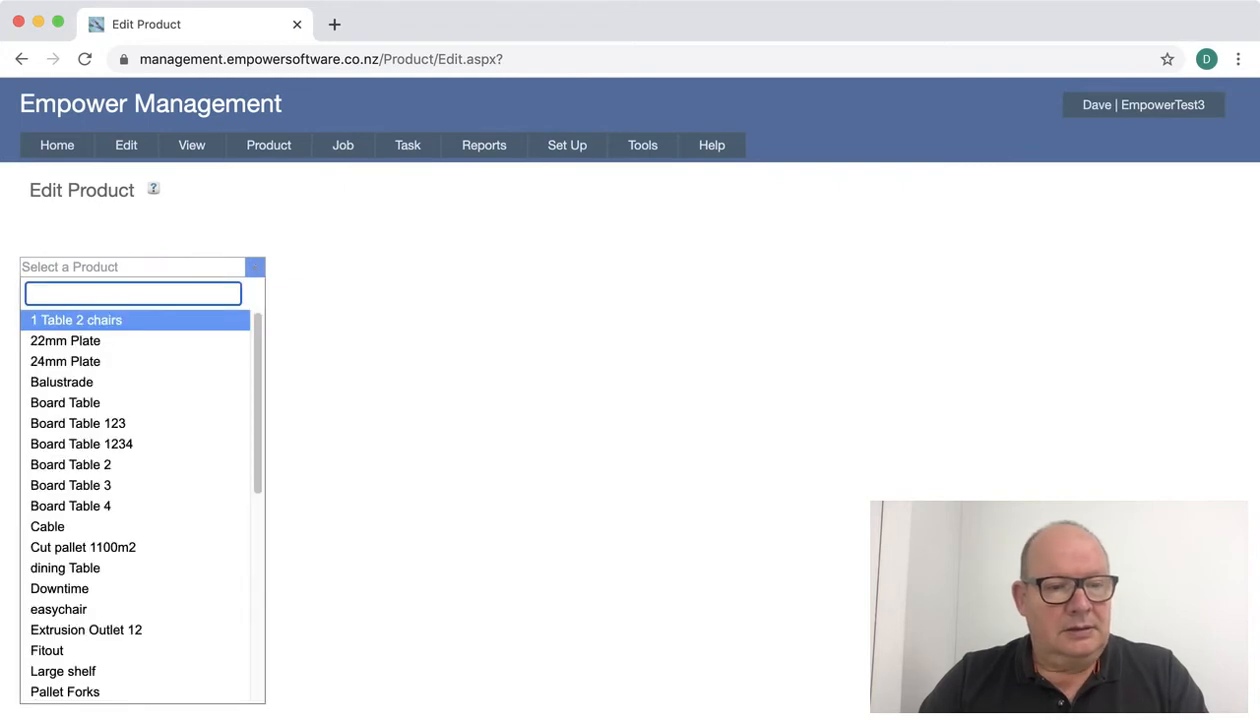
{"action": "type", "text": "Product"}
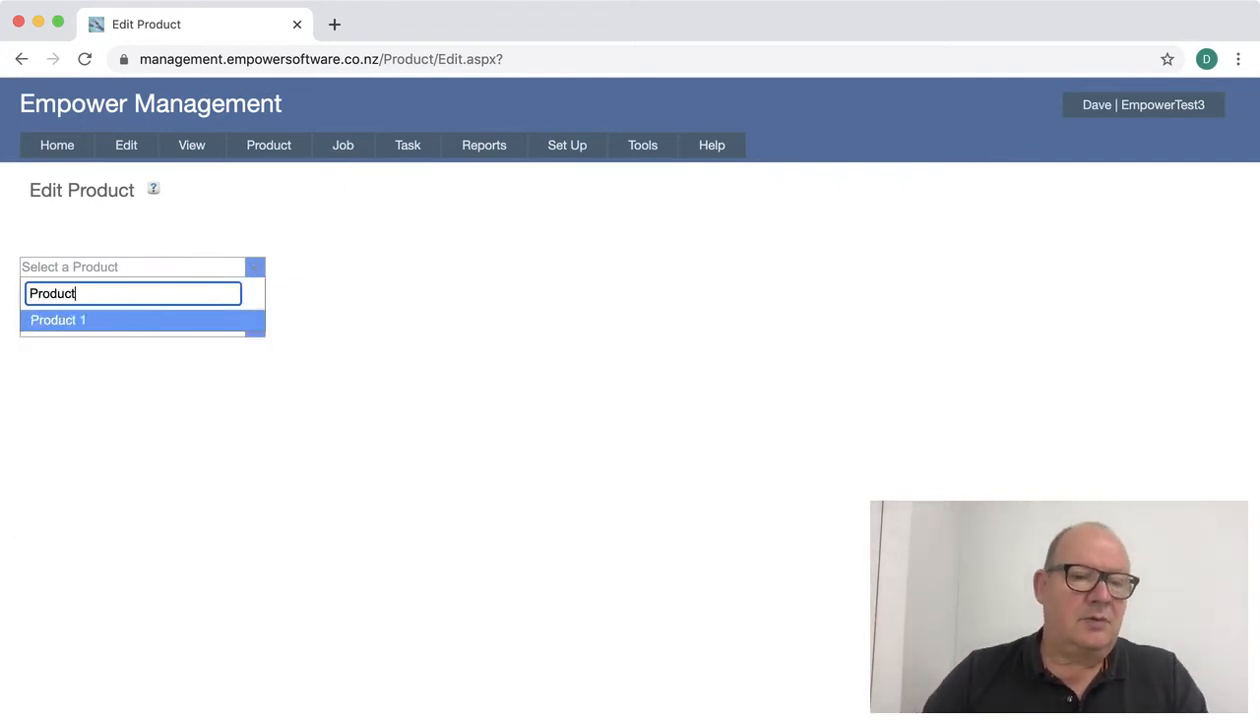
{"action": "key", "text": "Return"}
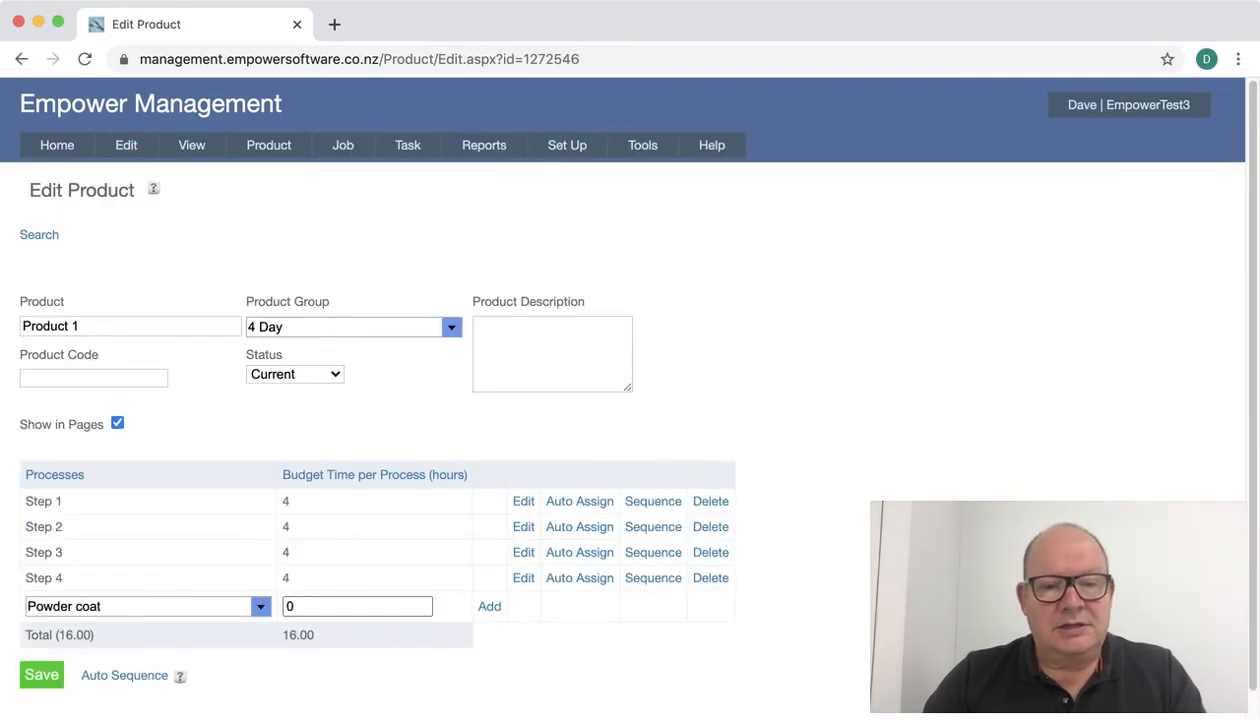
{"action": "left_click", "coordinate": [354, 327]}
{"action": "left_click", "coordinate": [300, 441]}
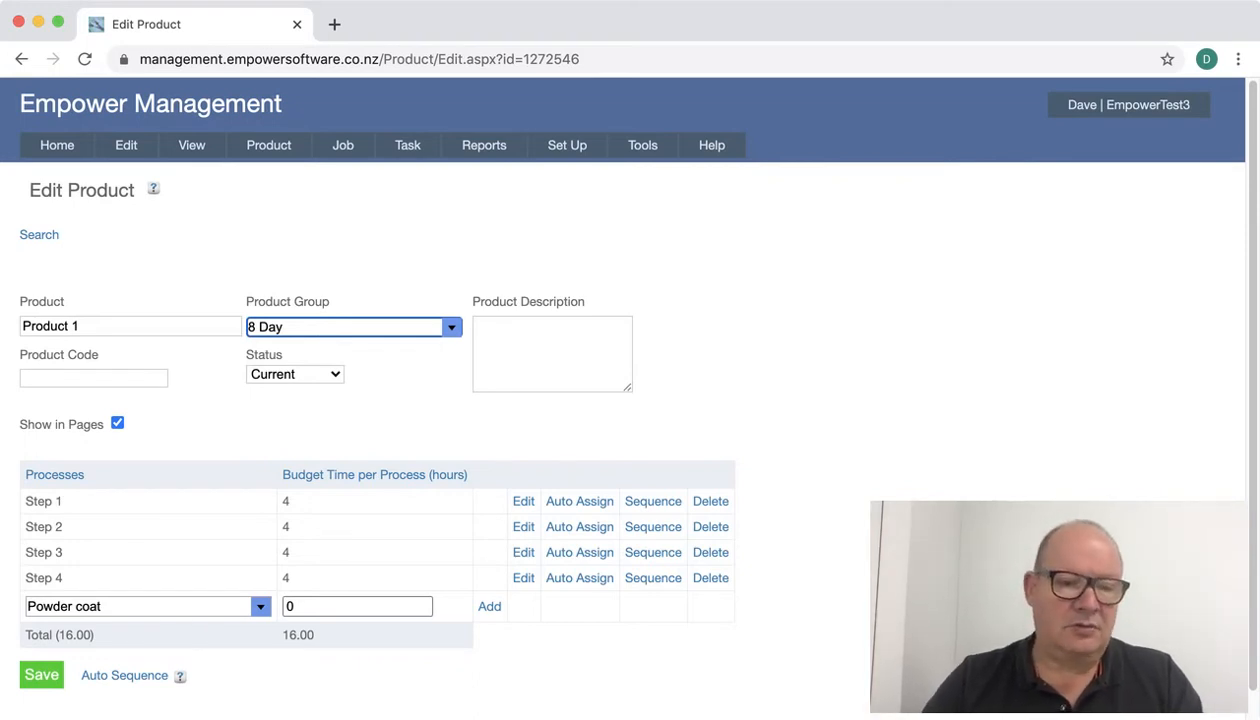
{"action": "left_click", "coordinate": [41, 675]}
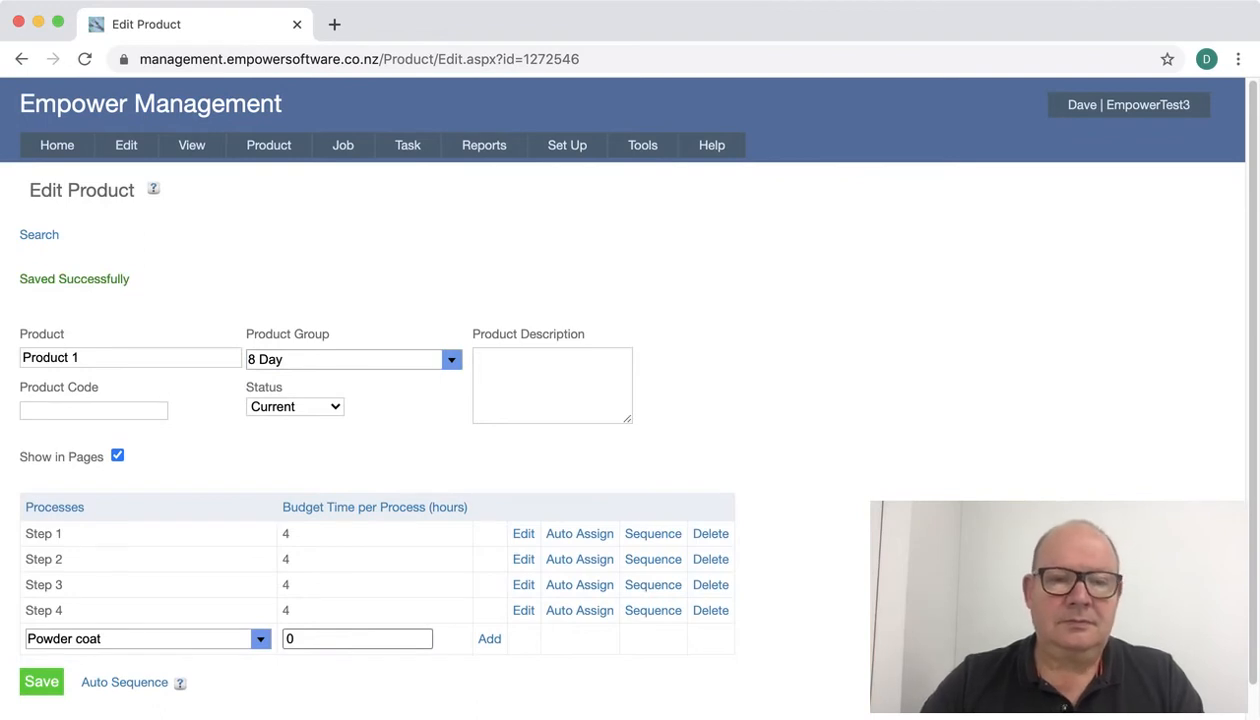
- Create a new backward schedule named 8 Day Schedule in the advanced scheduling setup and assign it to the 8 Day product group
{"action": "mouse_move", "coordinate": [567, 145]}
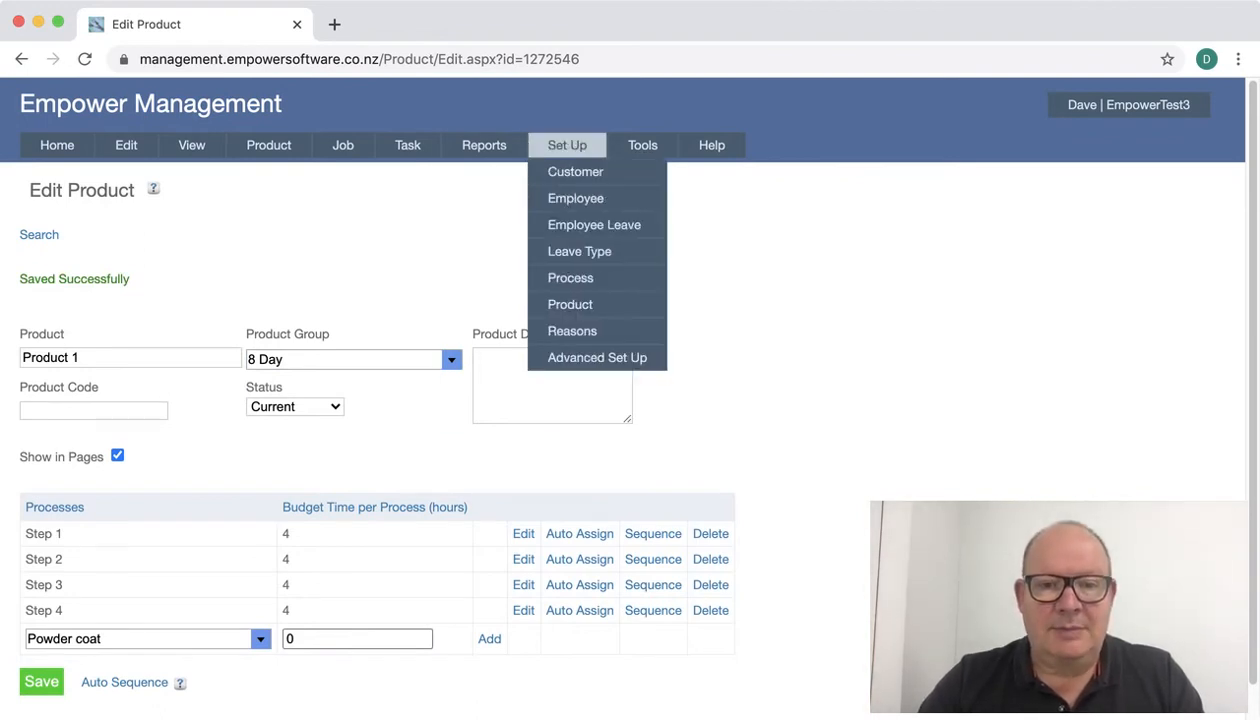
{"action": "mouse_move", "coordinate": [597, 357]}
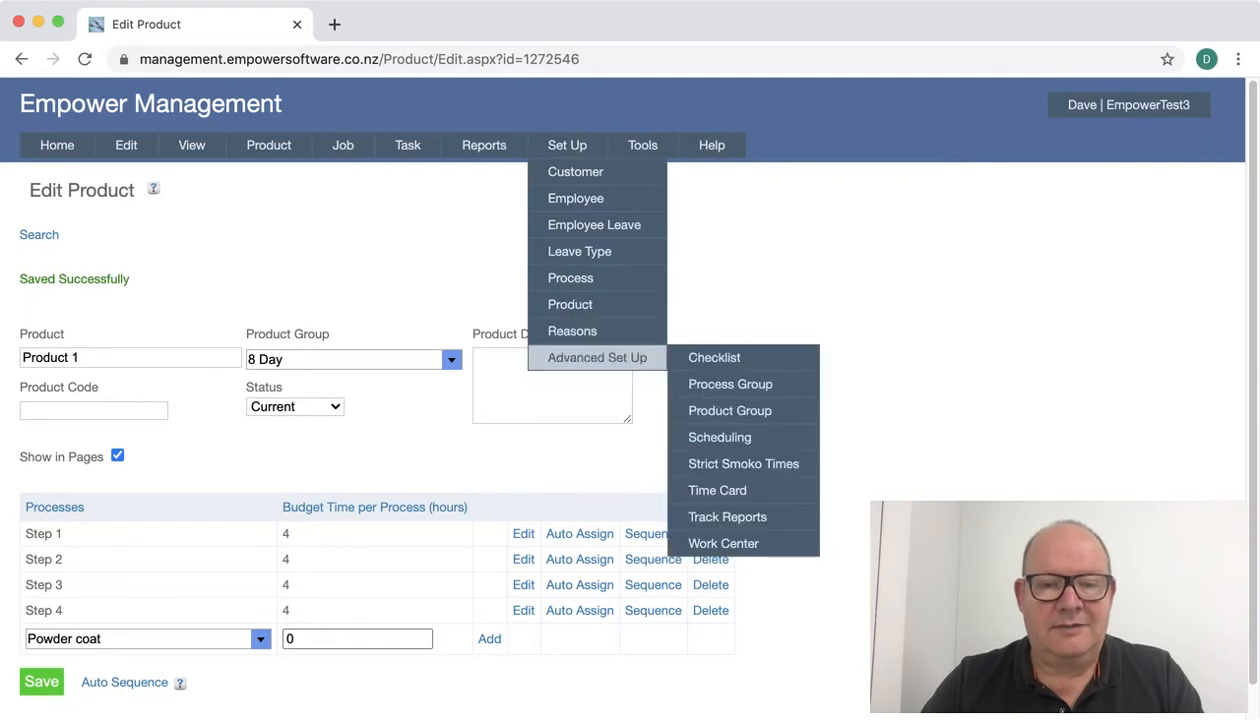
{"action": "mouse_move", "coordinate": [719, 437]}
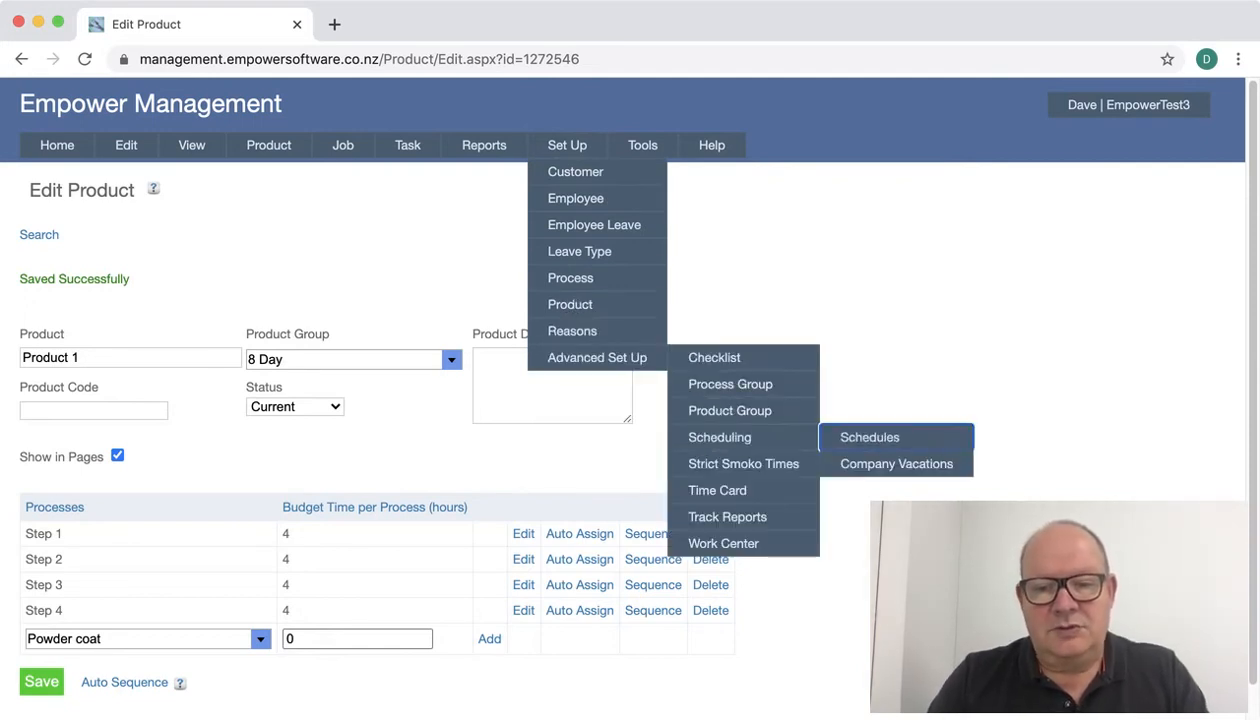
{"action": "left_click", "coordinate": [870, 437]}
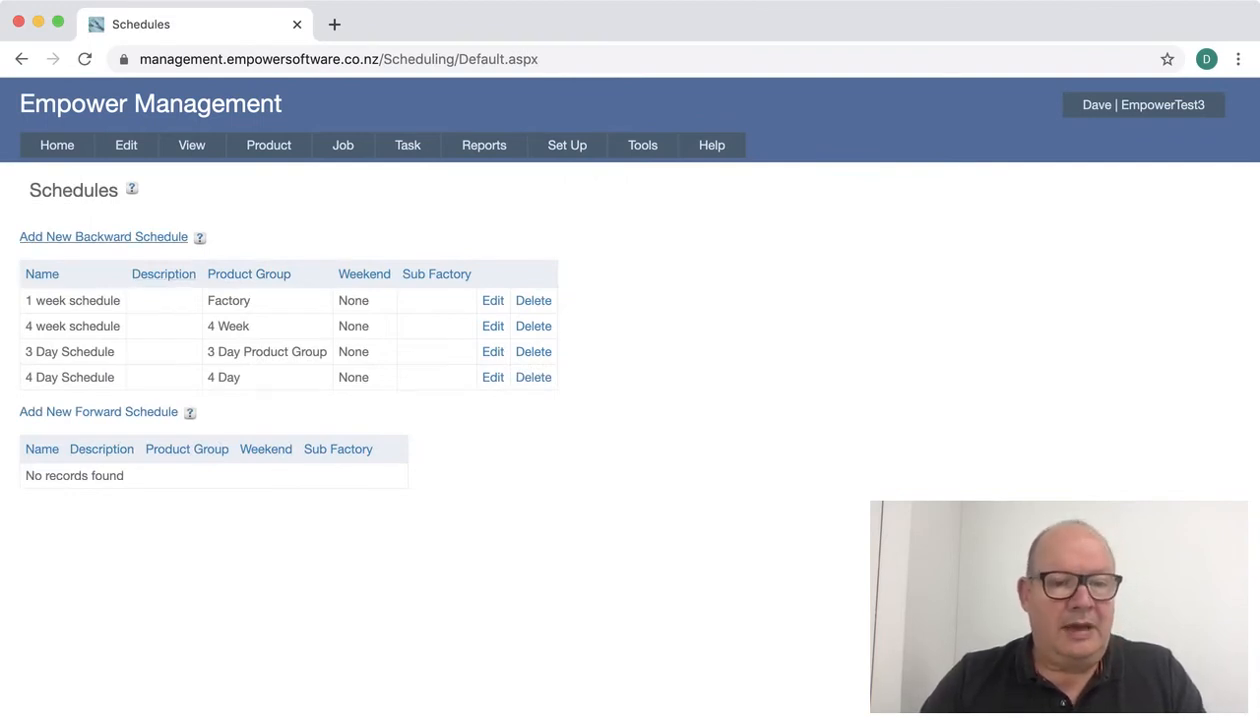
{"action": "left_click", "coordinate": [105, 237]}
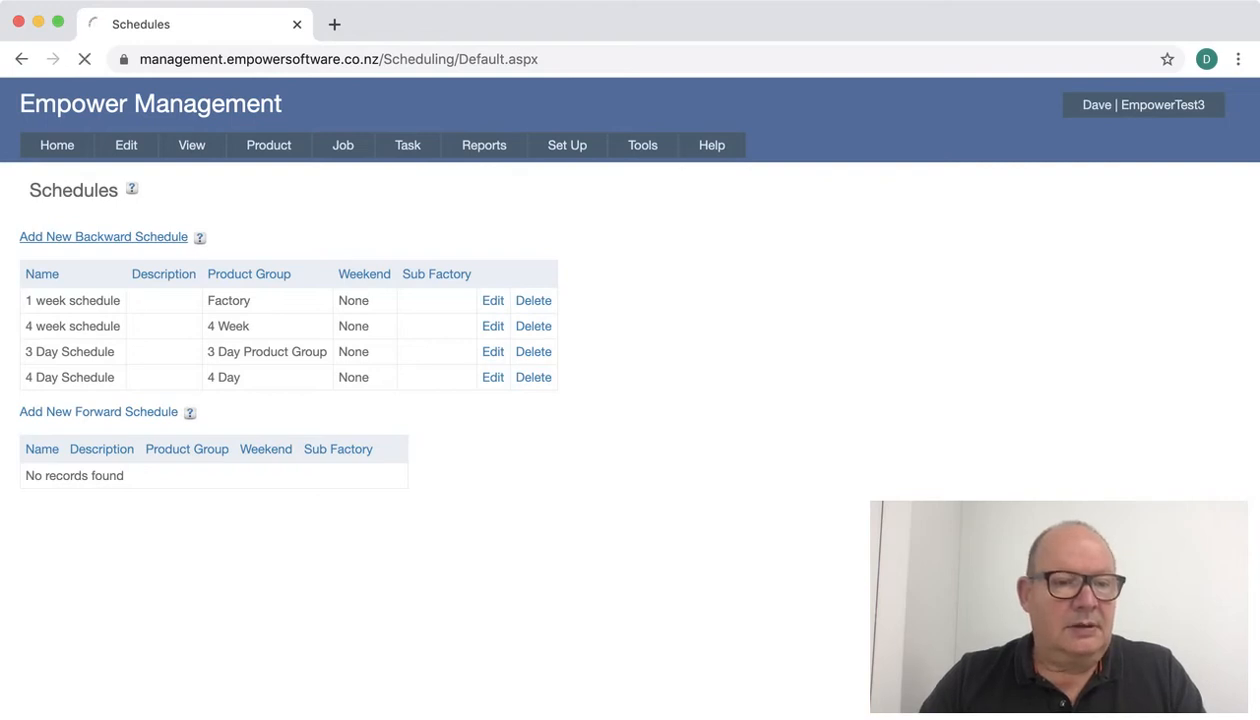
{"action": "left_click", "coordinate": [105, 284]}
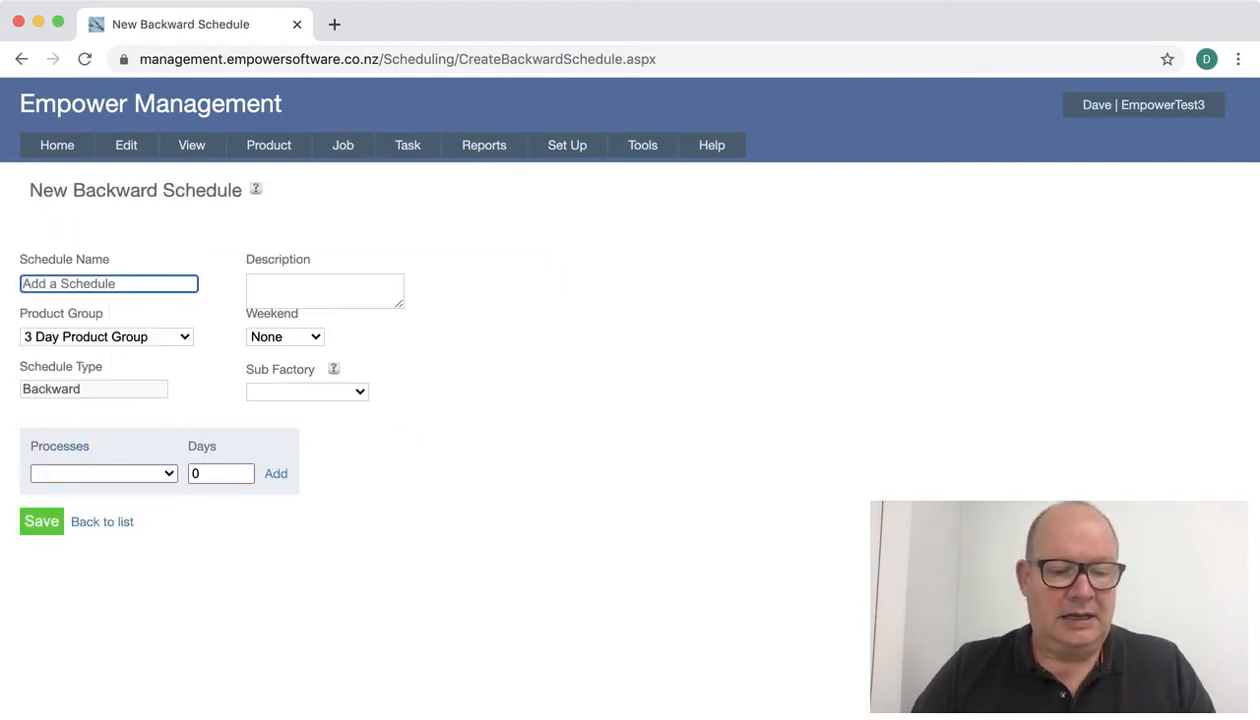
{"action": "type", "text": "*"}
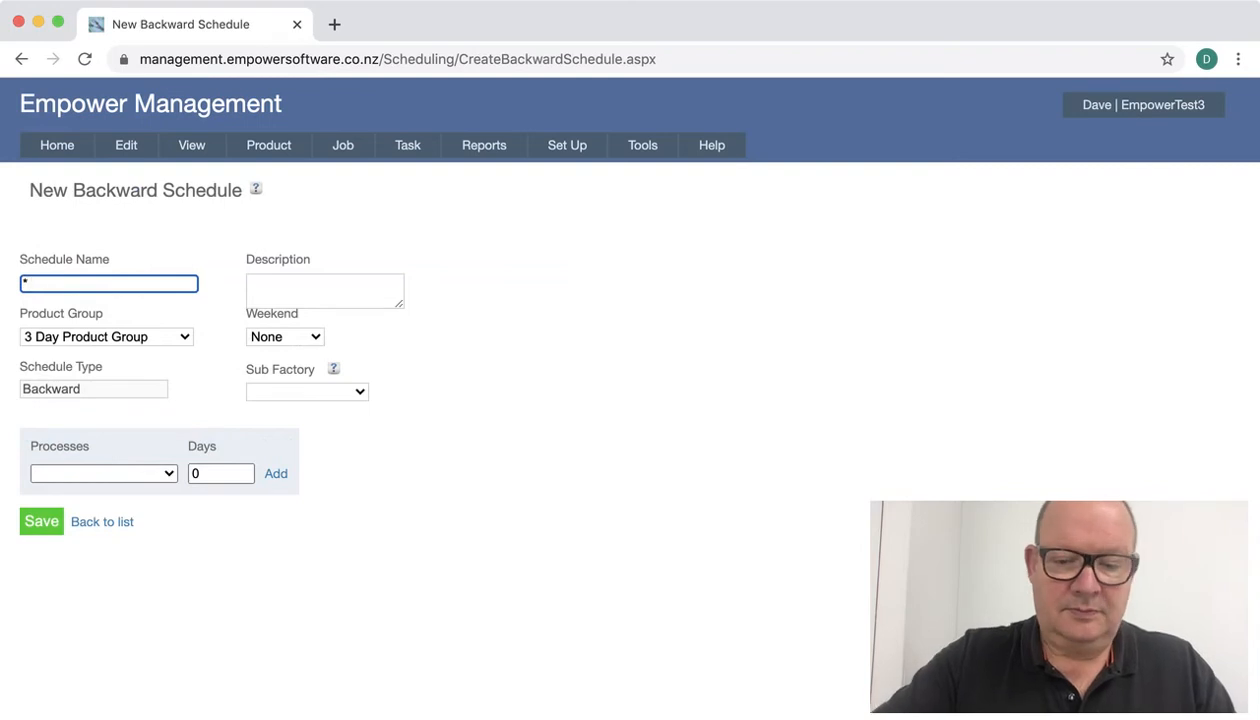
{"action": "key", "text": "BackSpace"}
{"action": "type", "text": "8"}
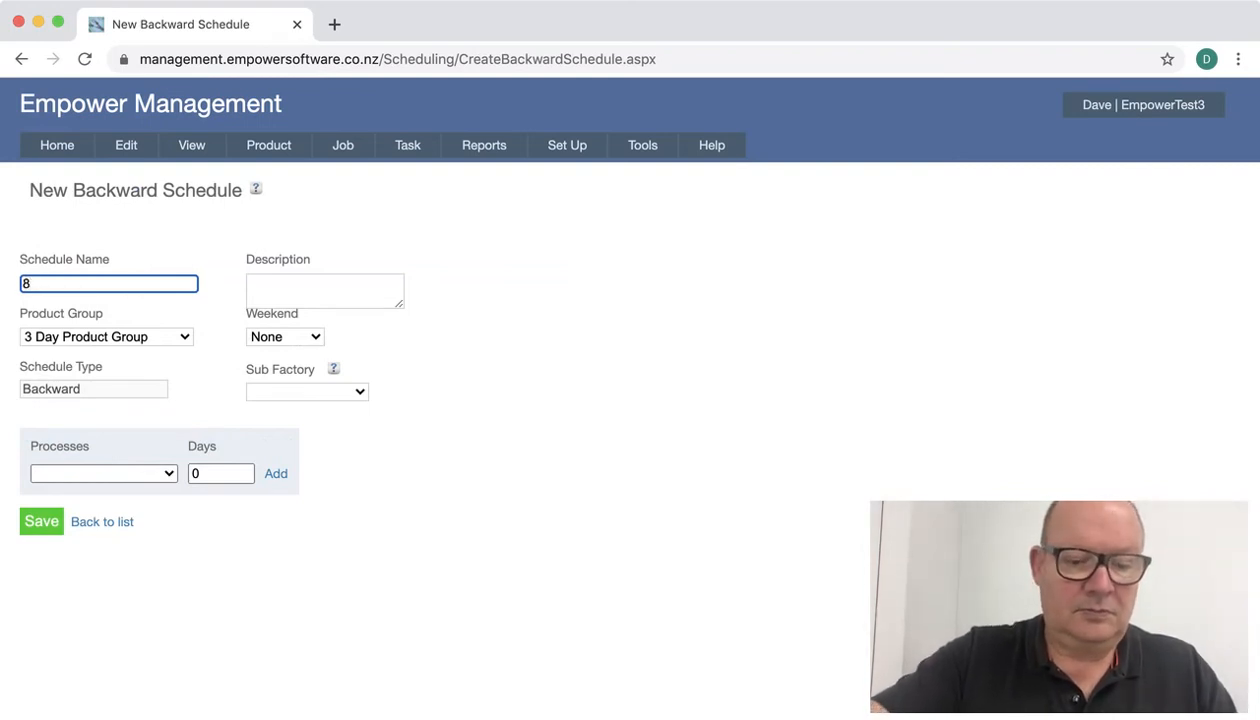
{"action": "type", "text": " Day"}
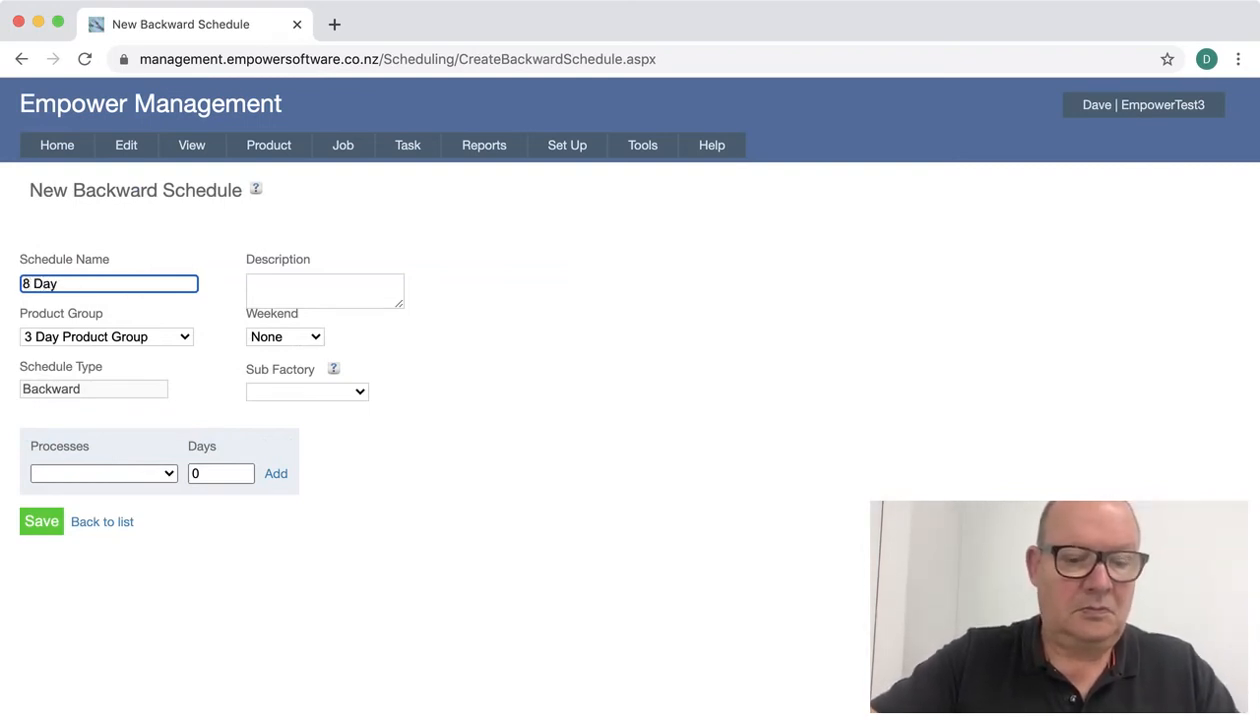
{"action": "type", "text": " Schedule"}
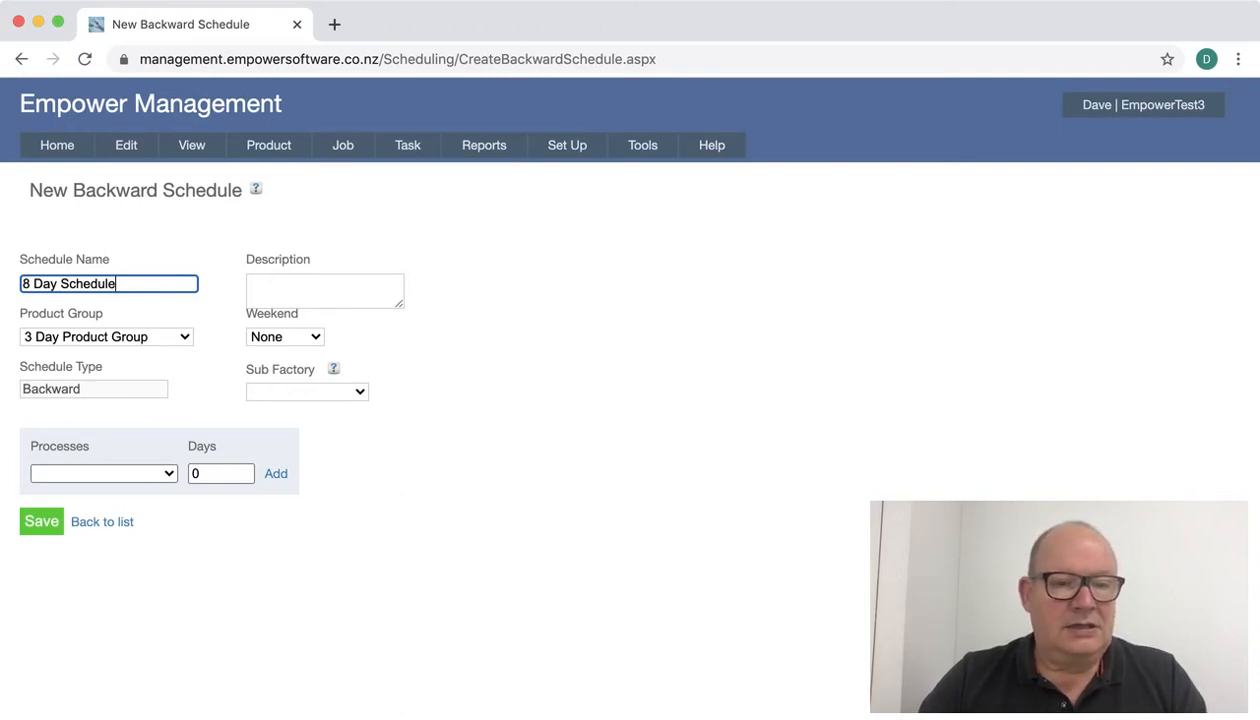
{"action": "left_click", "coordinate": [106, 337]}
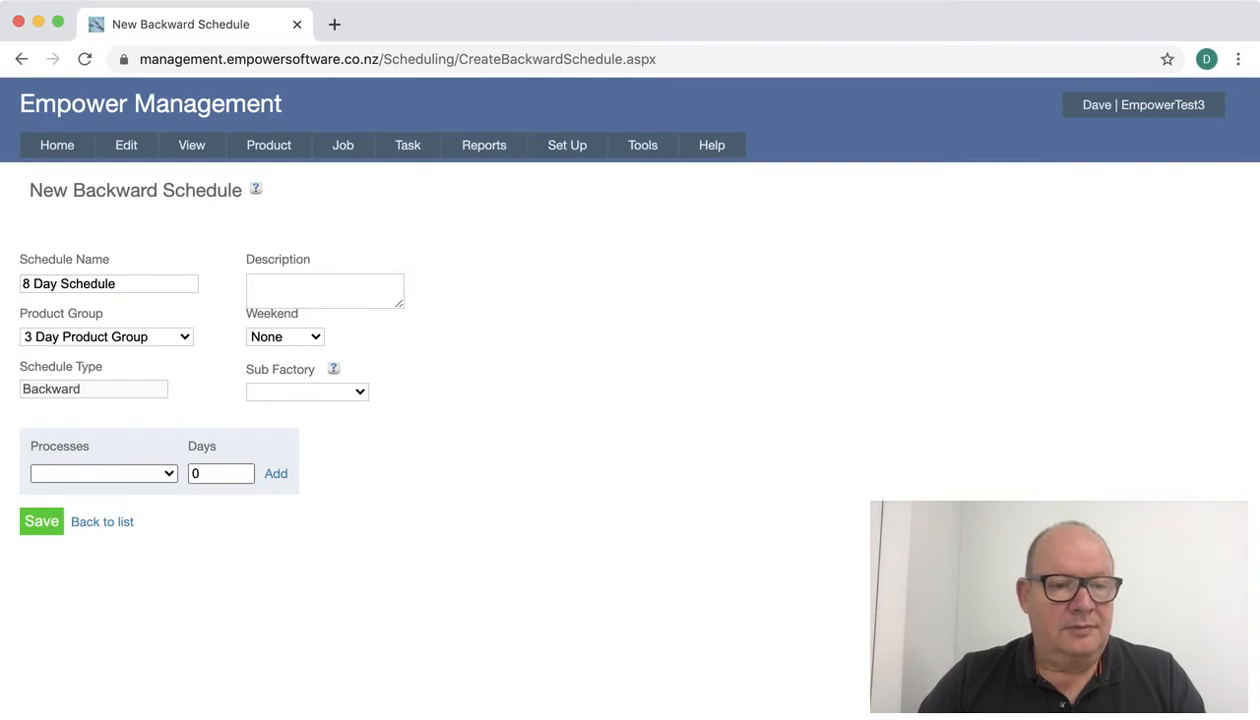
{"action": "left_click", "coordinate": [90, 356]}
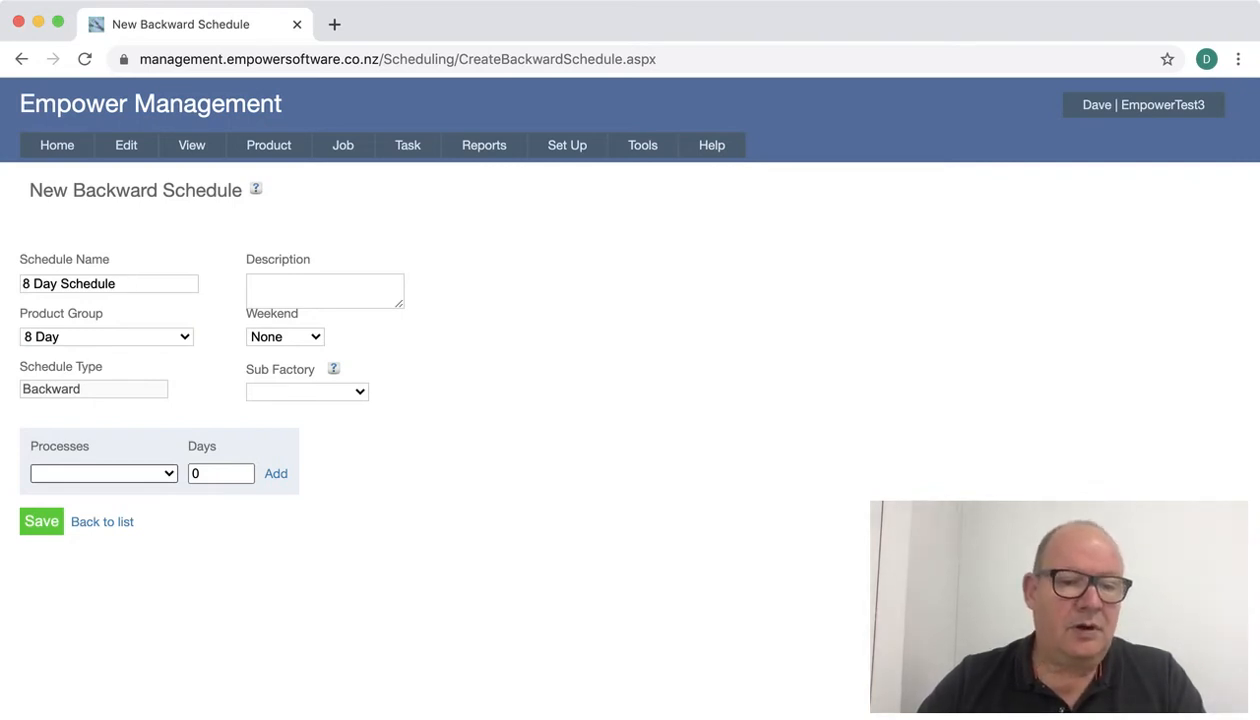
- Add process Step 4 at 2 days and Step 3 at 4 days before the job required by date to the schedule
{"action": "key", "text": "Return"}
{"action": "key", "text": "Tab"}
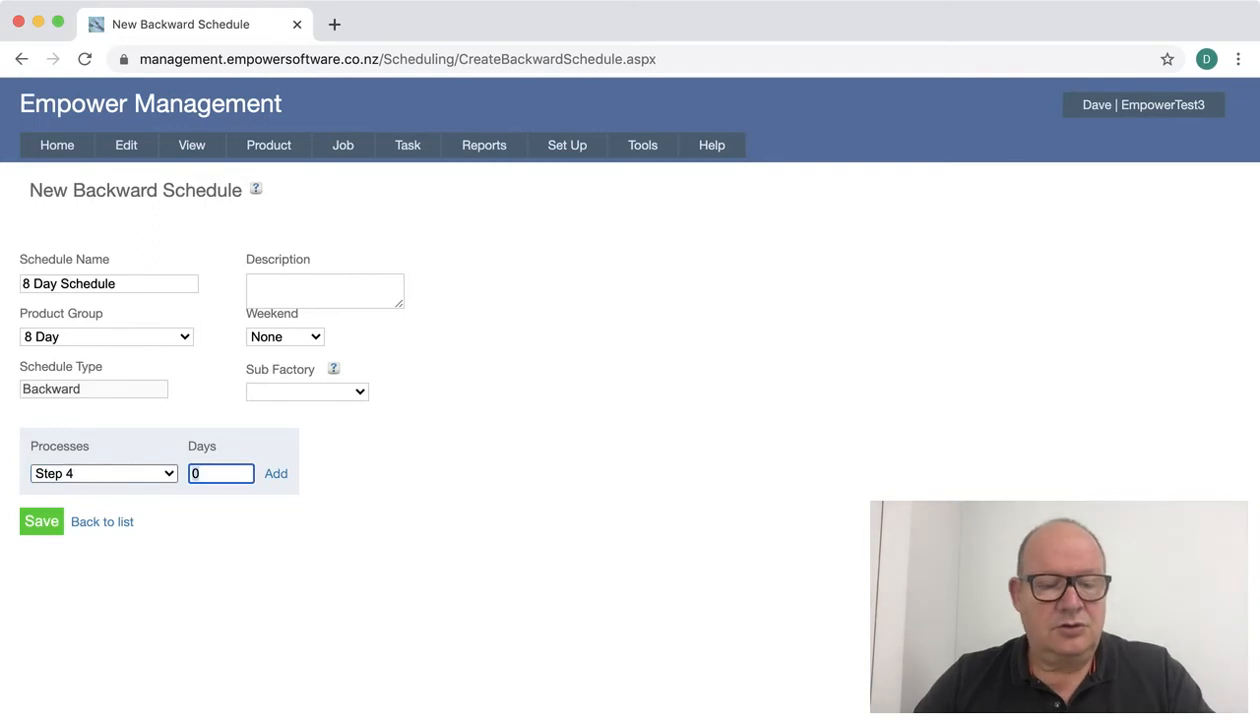
{"action": "type", "text": "2"}
{"action": "left_click", "coordinate": [276, 473]}
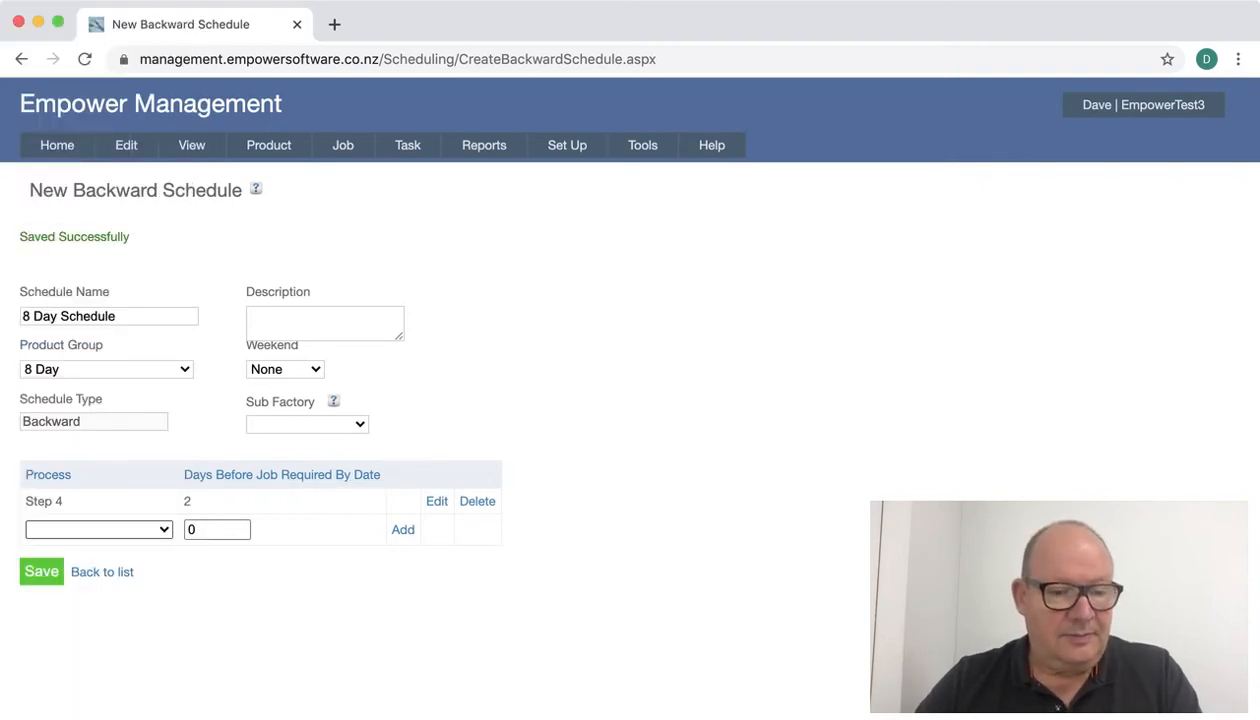
{"action": "left_click", "coordinate": [99, 530]}
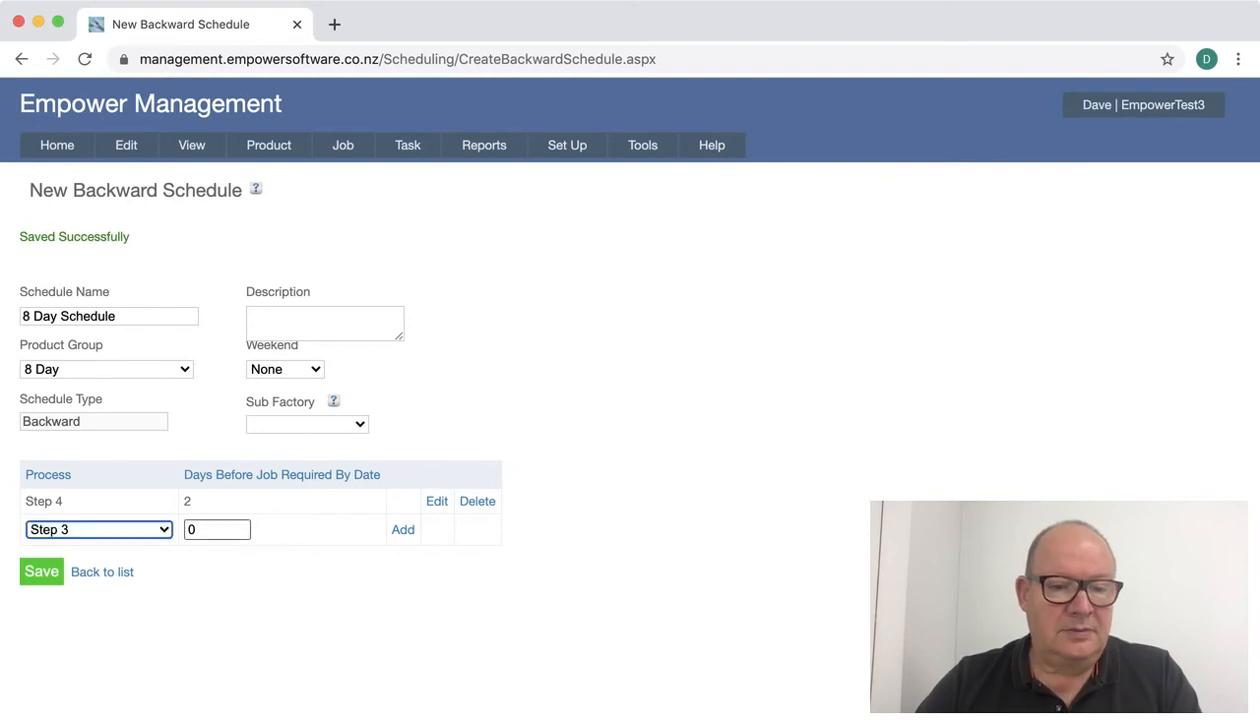
{"action": "key", "text": "Tab"}
{"action": "type", "text": "4"}
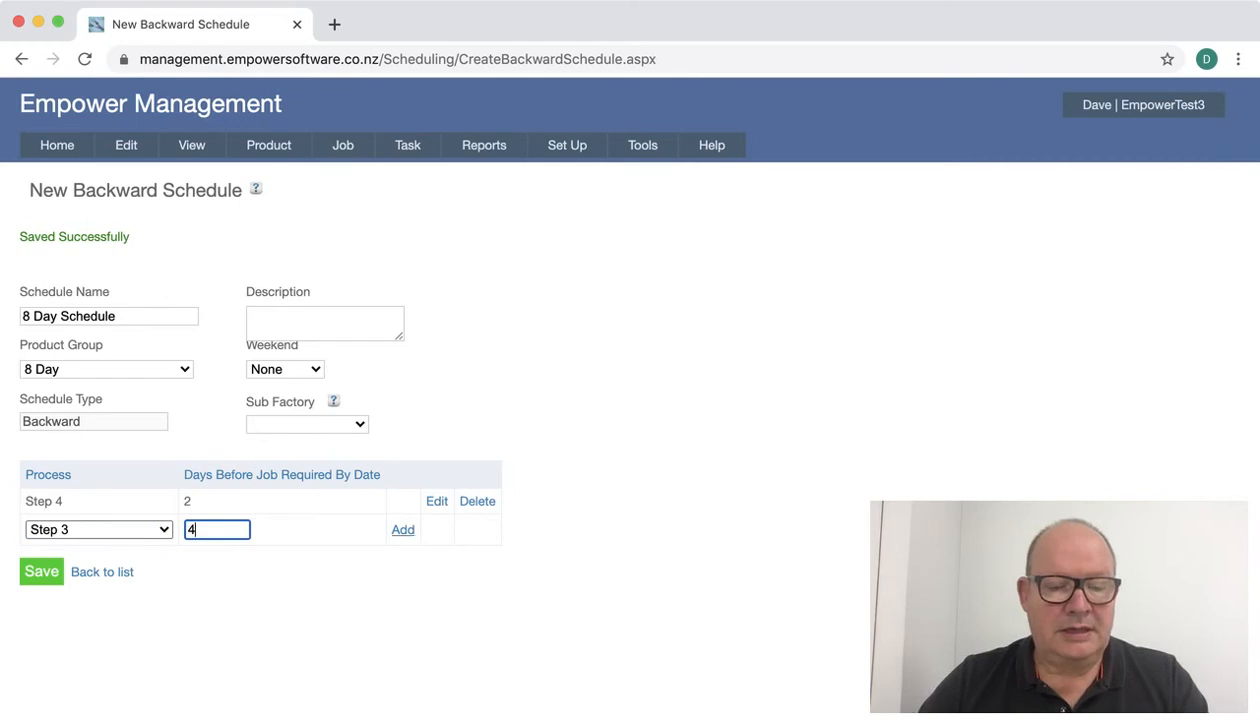
{"action": "left_click", "coordinate": [403, 529]}
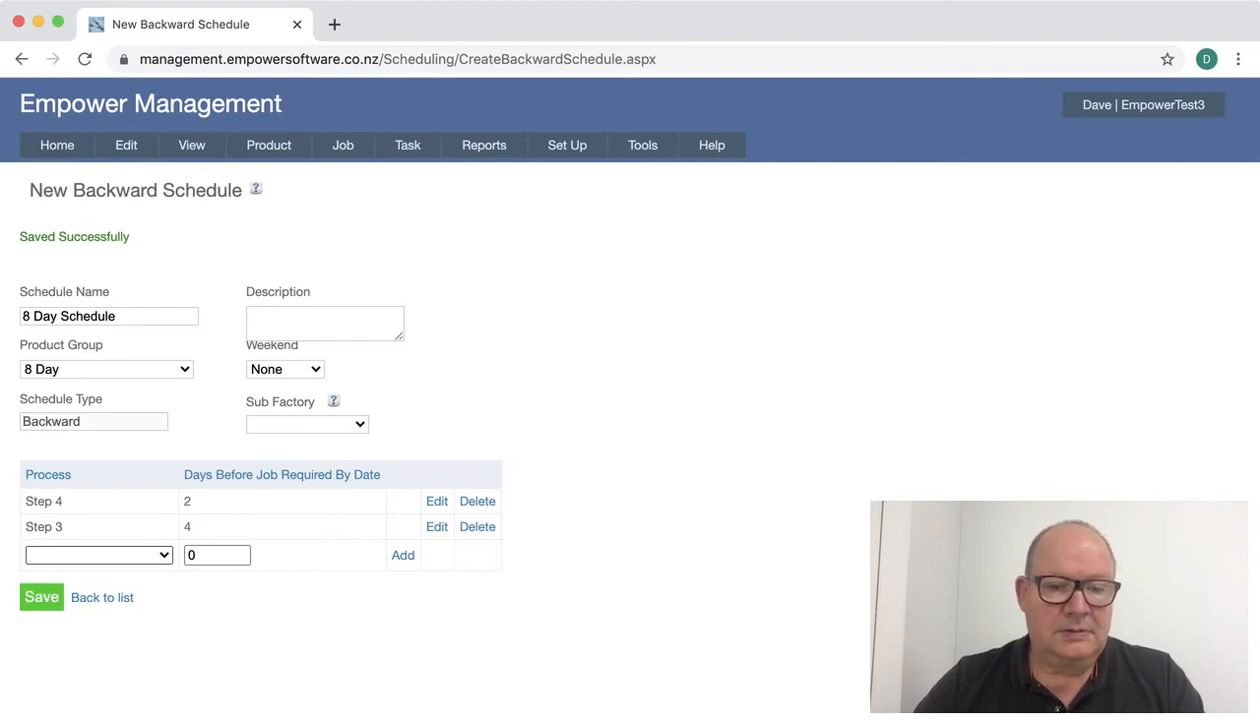
- Add process Step 2 at 6 days and Step 1 at 8 days before the required by date, saving the schedule
{"action": "left_click", "coordinate": [98, 556]}
{"action": "left_click", "coordinate": [210, 556]}
{"action": "key", "text": "BackSpace"}
{"action": "type", "text": "6"}
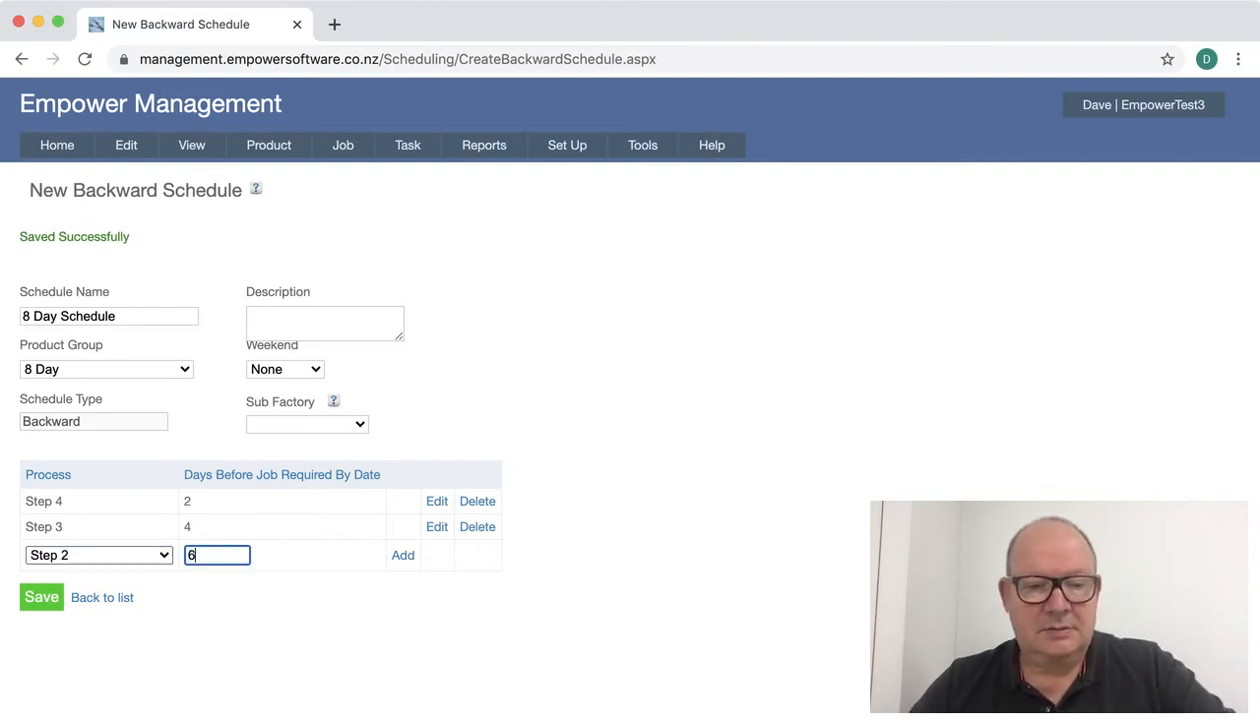
{"action": "left_click", "coordinate": [403, 555]}
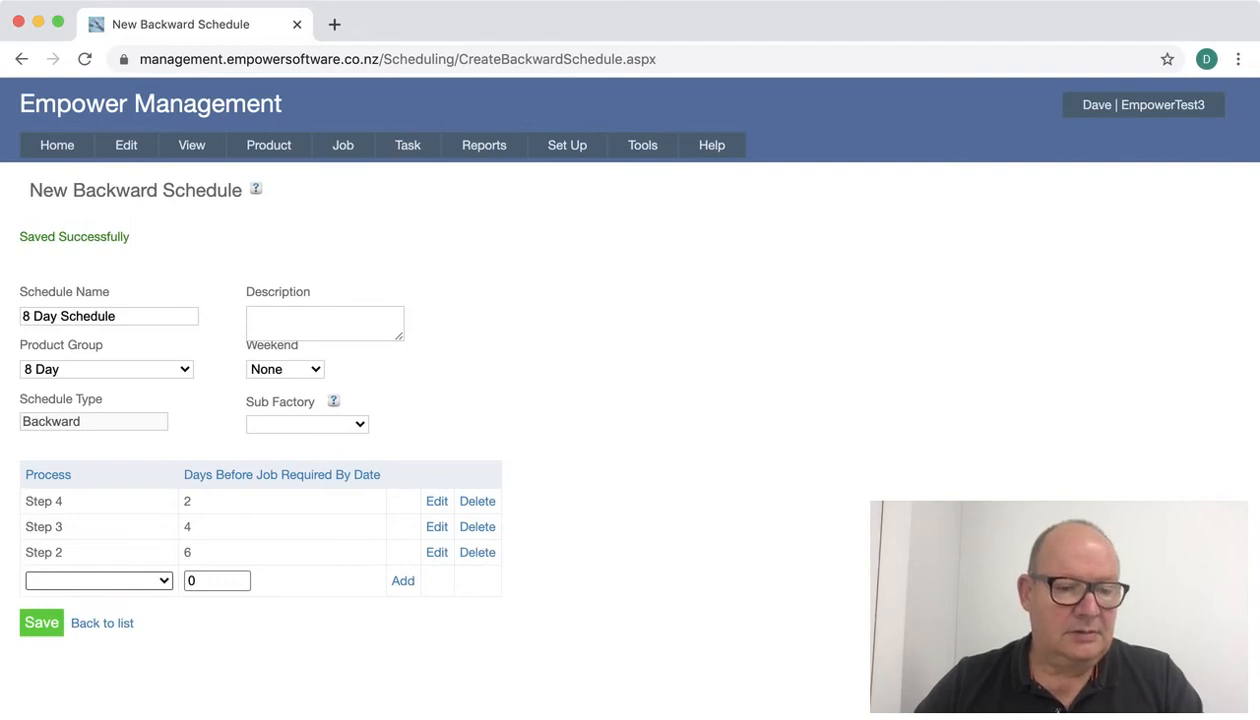
{"action": "left_click", "coordinate": [64, 598]}
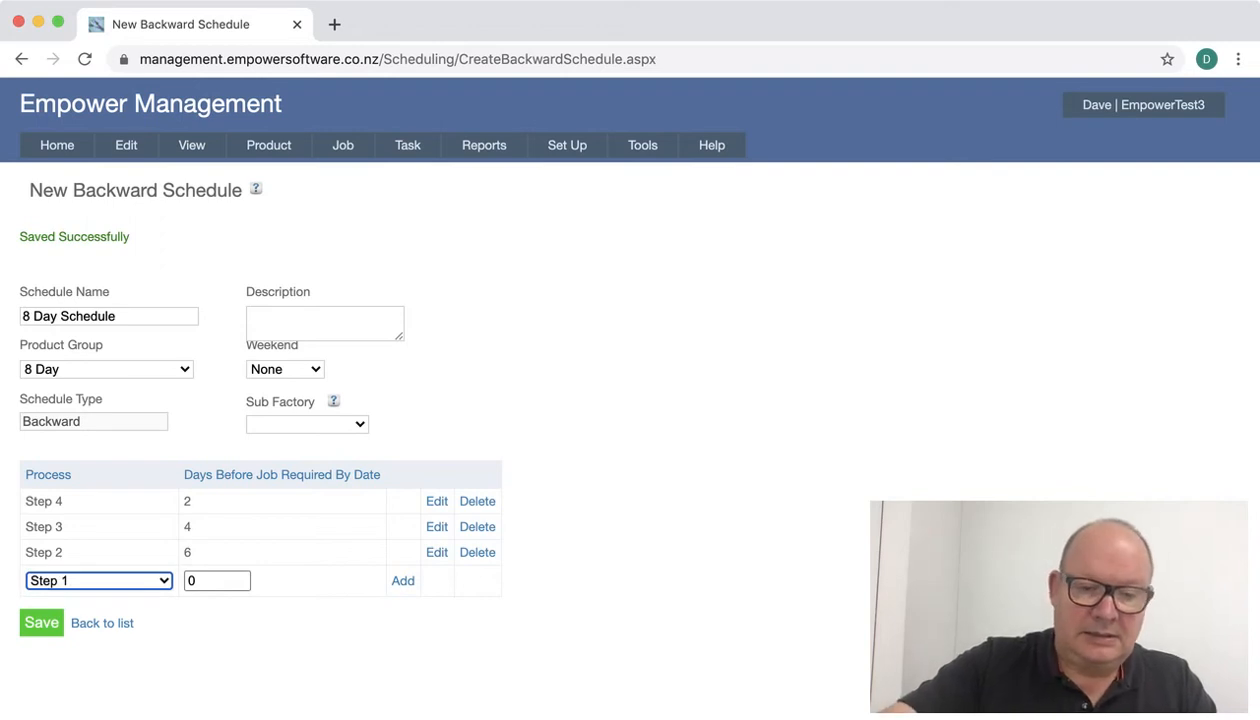
{"action": "key", "text": "Tab"}
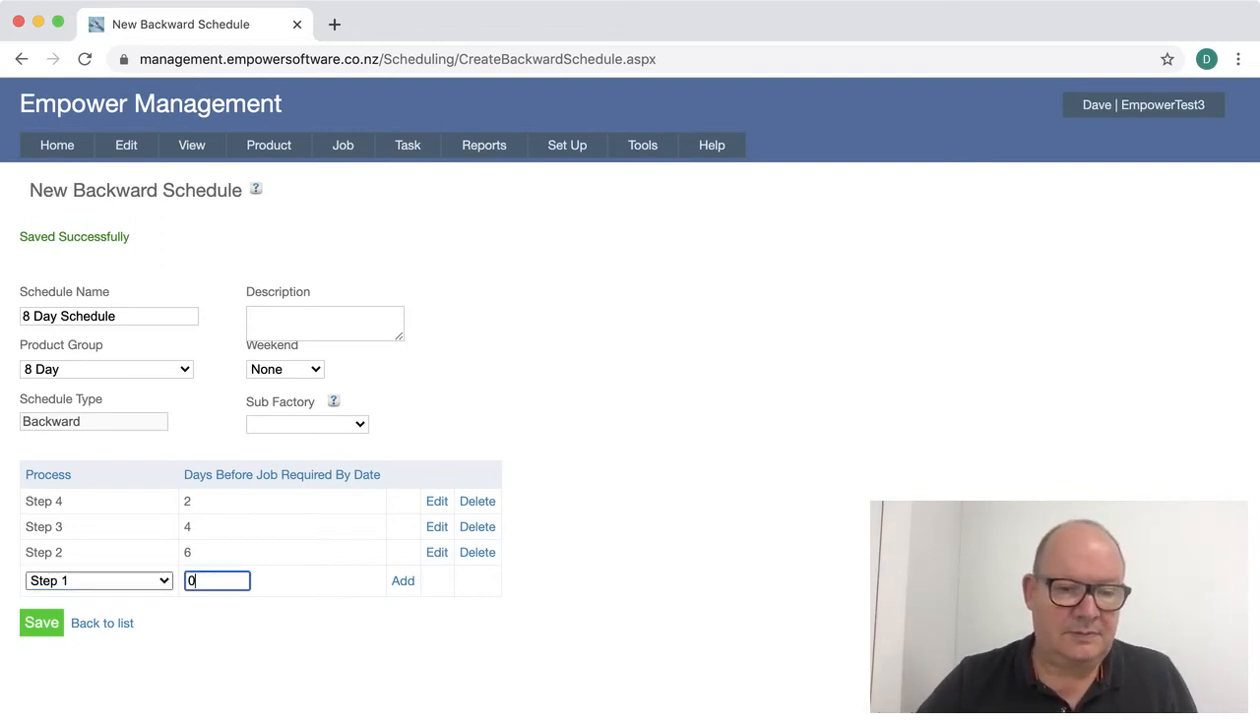
{"action": "type", "text": "8"}
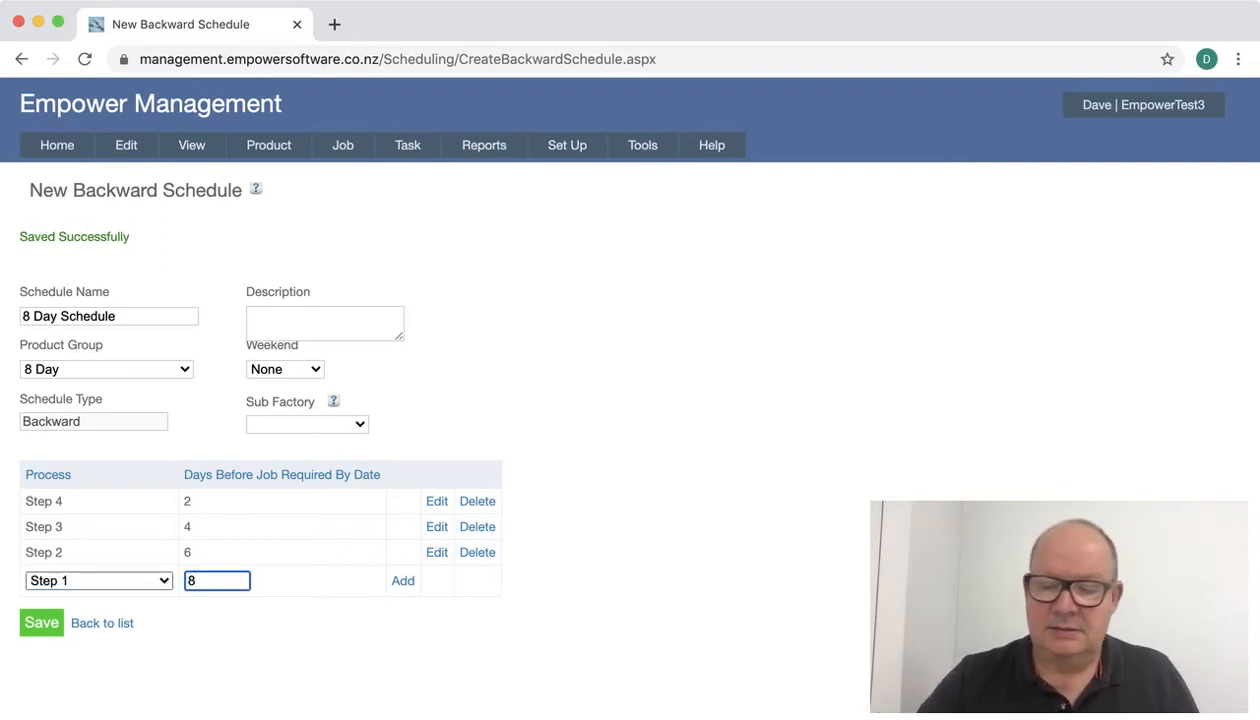
{"action": "left_click", "coordinate": [403, 581]}
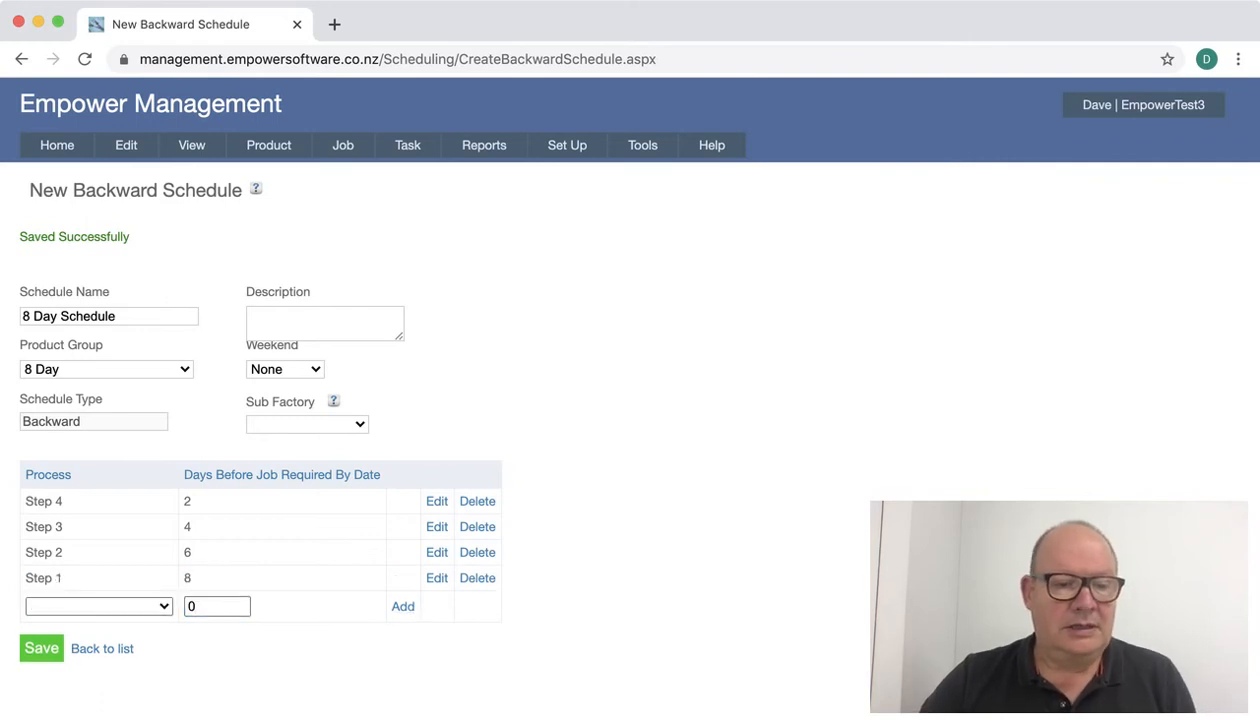
{"action": "left_click", "coordinate": [41, 648]}
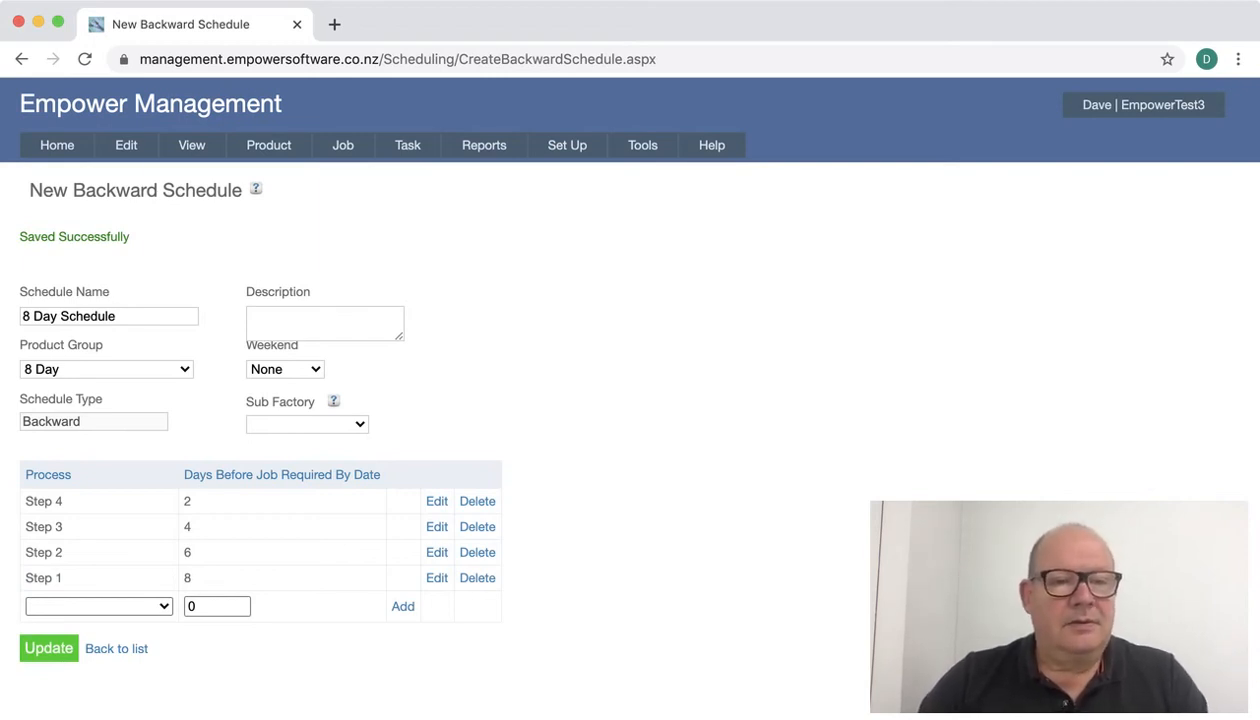
- Update the production schedule and display its calendar for July 2020
{"action": "mouse_move", "coordinate": [192, 146]}
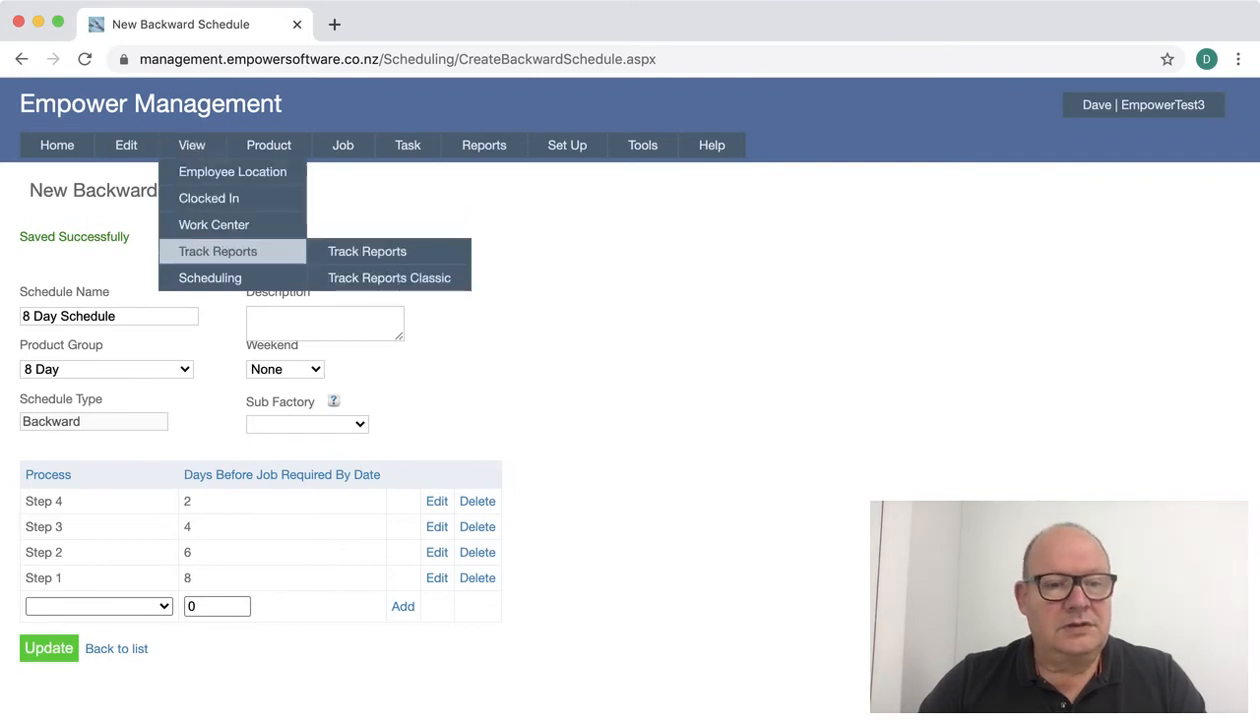
{"action": "mouse_move", "coordinate": [210, 278]}
{"action": "left_click", "coordinate": [354, 278]}
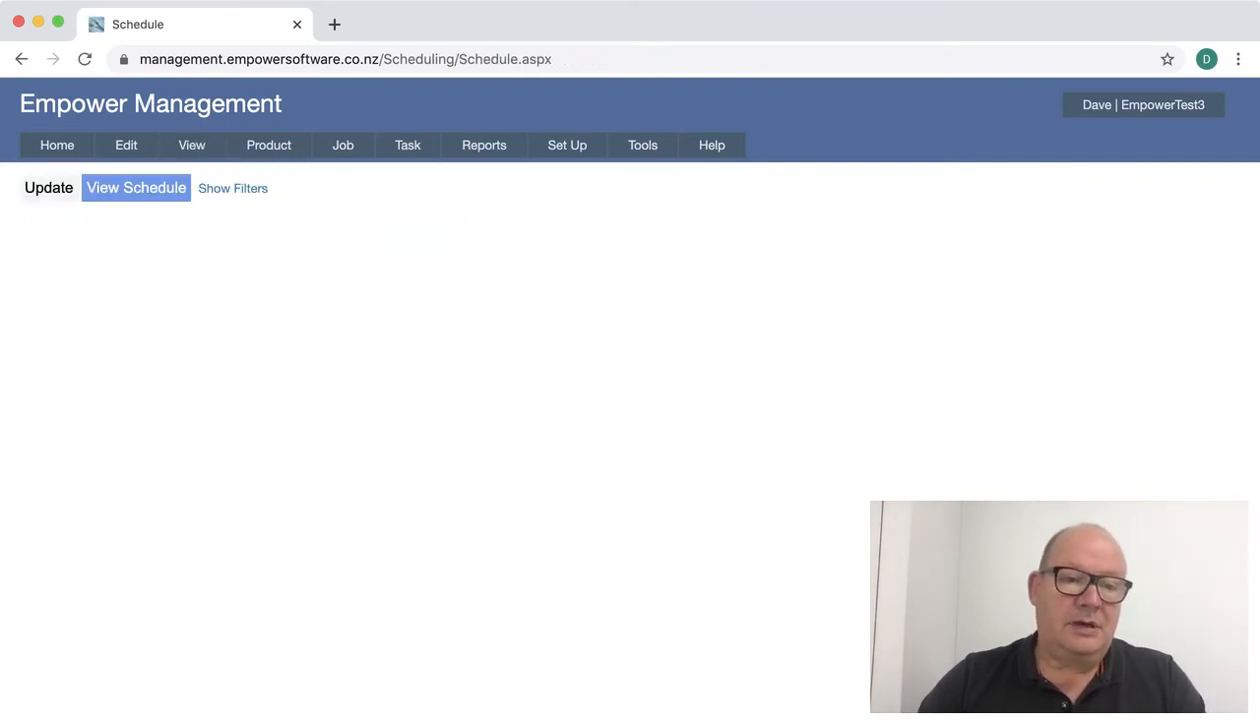
{"action": "left_click", "coordinate": [49, 188]}
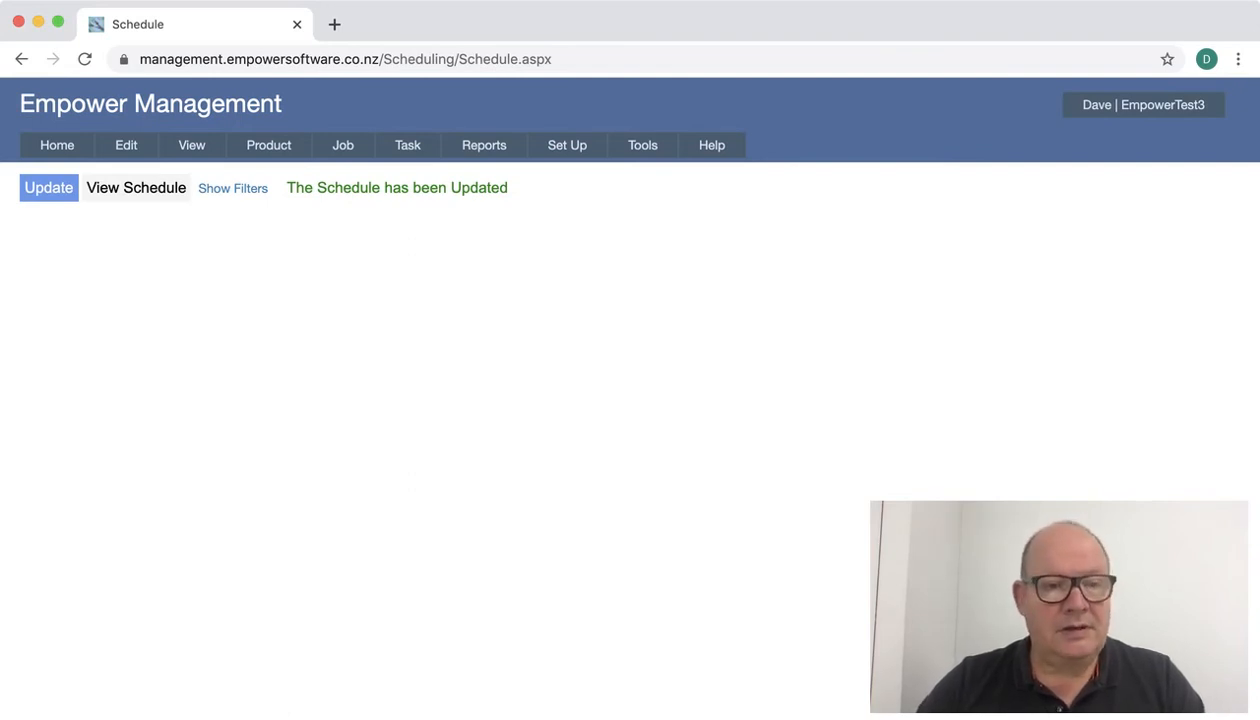
{"action": "left_click", "coordinate": [136, 188]}
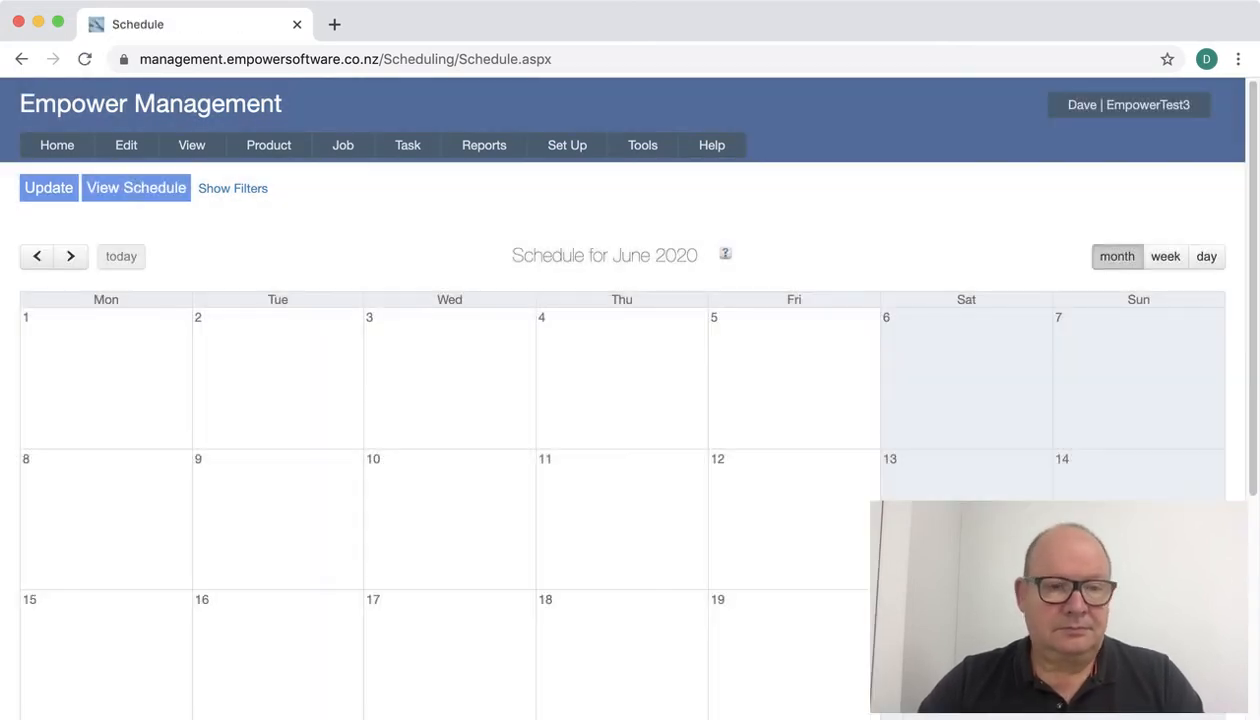
{"action": "left_click", "coordinate": [70, 256]}
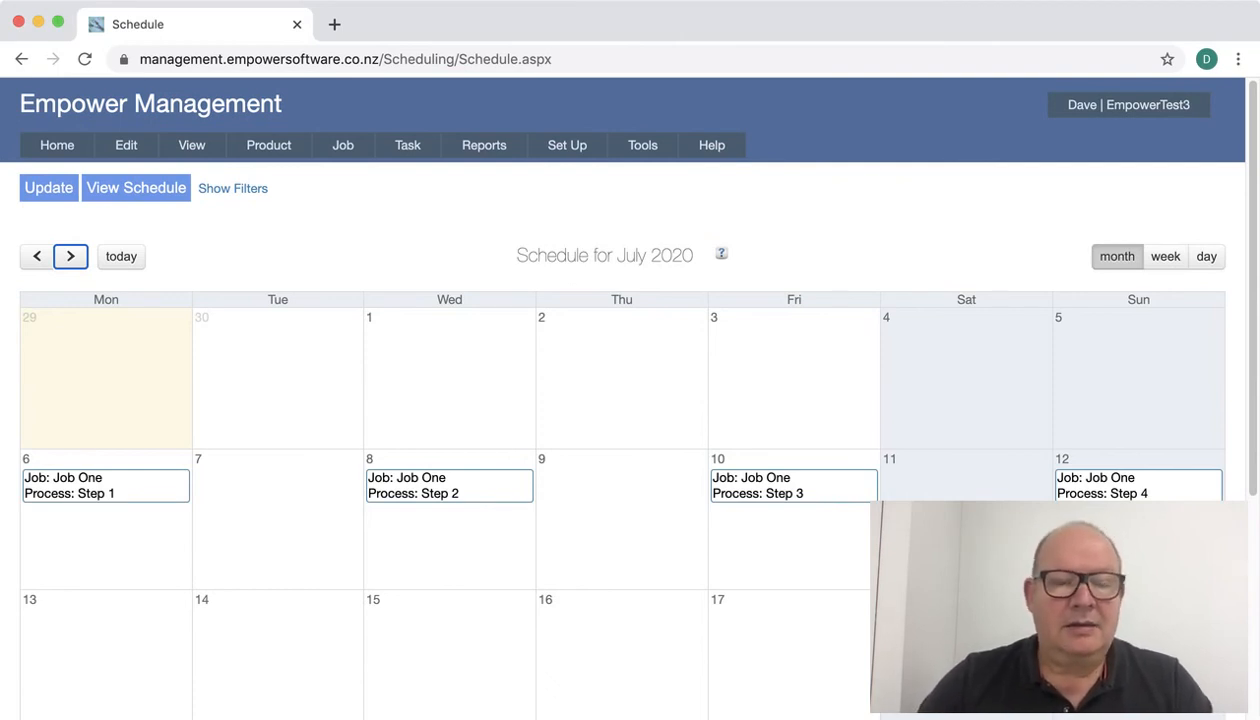
- Open Job One for editing from the list of job numbers
{"action": "mouse_move", "coordinate": [343, 146]}
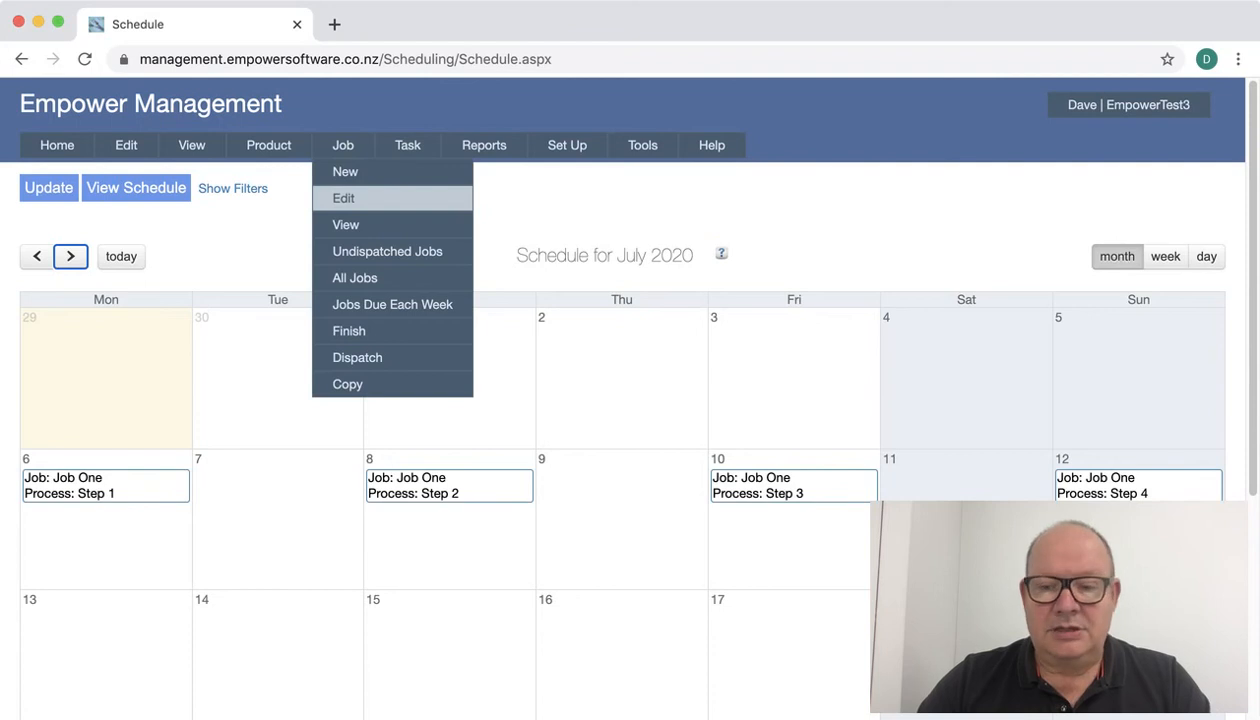
{"action": "left_click", "coordinate": [343, 198]}
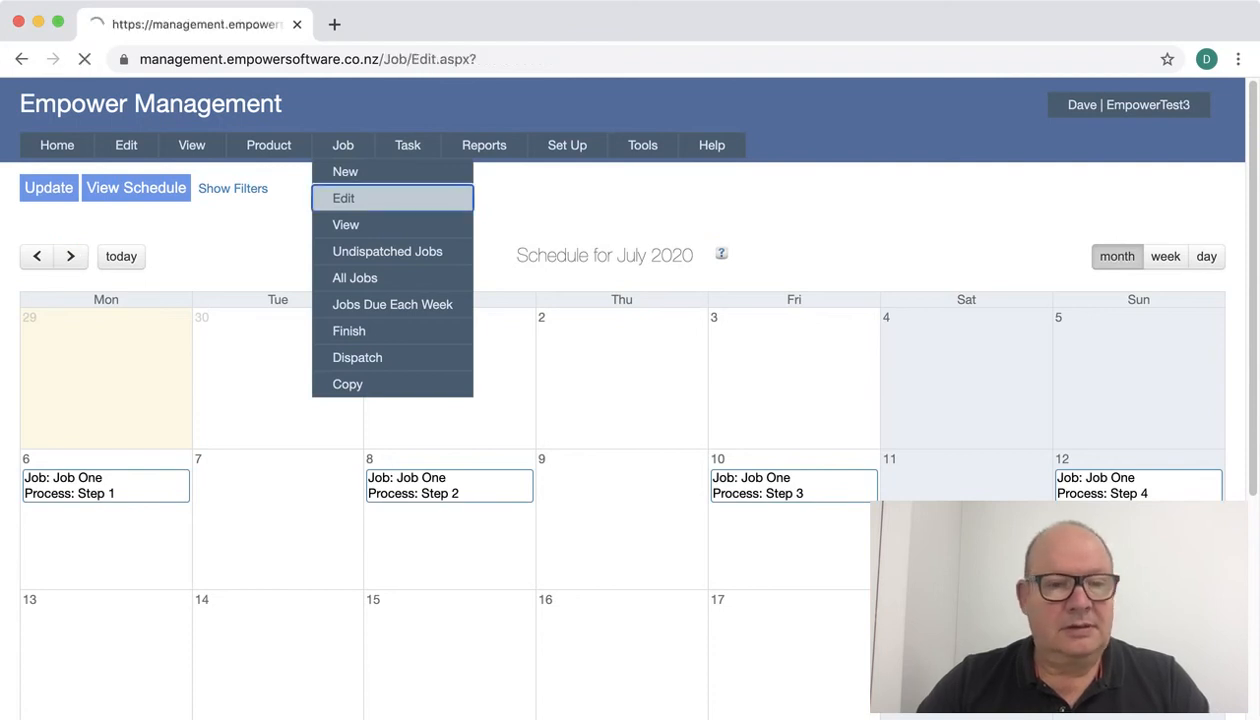
{"action": "left_click", "coordinate": [205, 267]}
{"action": "key", "text": "Down"}
{"action": "key", "text": "Down"}
{"action": "key", "text": "Down"}
{"action": "key", "text": "Down"}
{"action": "key", "text": "Down"}
{"action": "key", "text": "Down"}
{"action": "key", "text": "Down"}
{"action": "key", "text": "Down"}
{"action": "key", "text": "Down"}
{"action": "key", "text": "Down"}
{"action": "key", "text": "Down"}
{"action": "key", "text": "Down"}
{"action": "key", "text": "Down"}
{"action": "key", "text": "Down"}
{"action": "key", "text": "Down"}
{"action": "key", "text": "Down"}
{"action": "key", "text": "Down"}
{"action": "key", "text": "Down"}
{"action": "key", "text": "Down"}
{"action": "key", "text": "Down"}
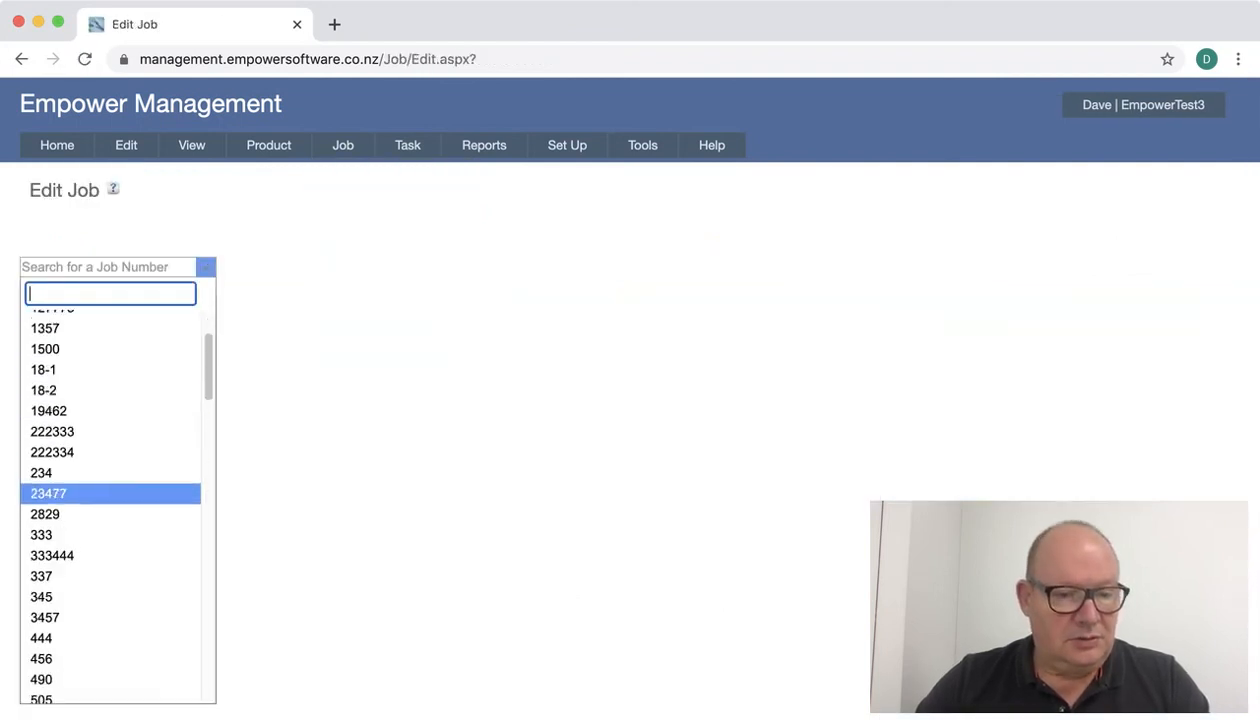
{"action": "key", "text": "Up"}
{"action": "key", "text": "Up"}
{"action": "key", "text": "Up"}
{"action": "key", "text": "Up"}
{"action": "key", "text": "Up"}
{"action": "key", "text": "Up"}
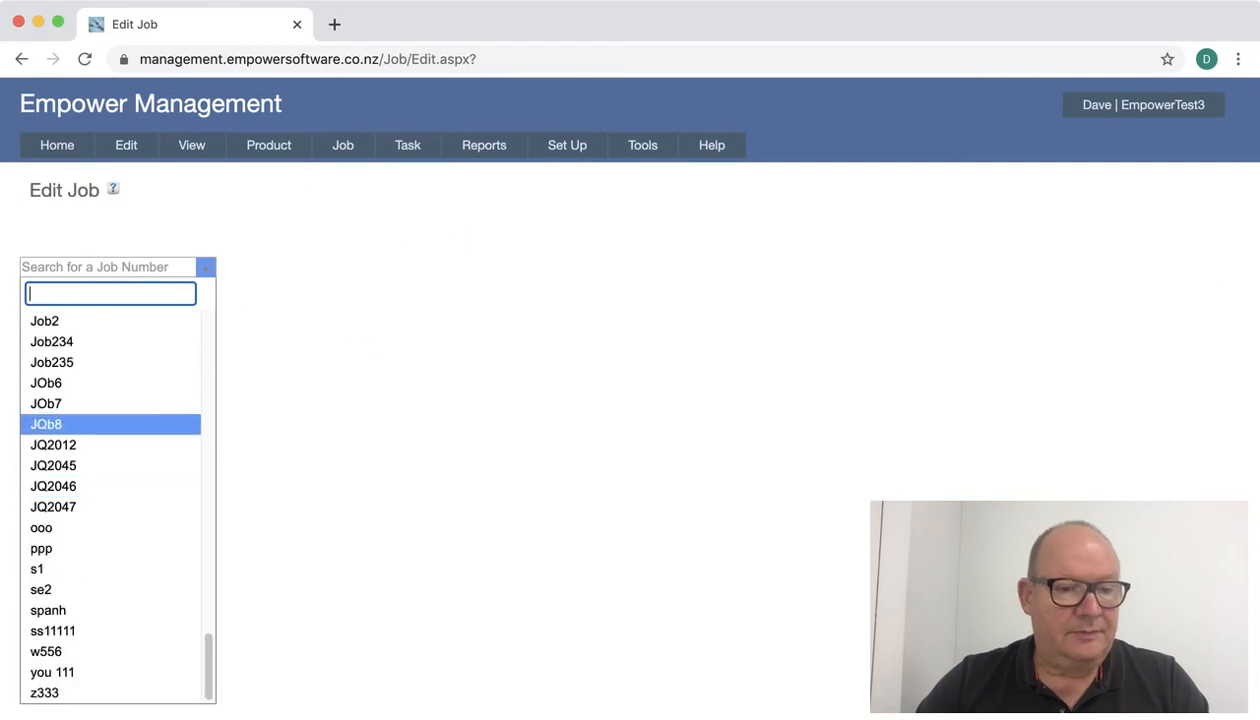
{"action": "key", "text": "Up"}
{"action": "key", "text": "Up"}
{"action": "key", "text": "Up"}
{"action": "key", "text": "Up"}
{"action": "key", "text": "Up"}
{"action": "key", "text": "Up"}
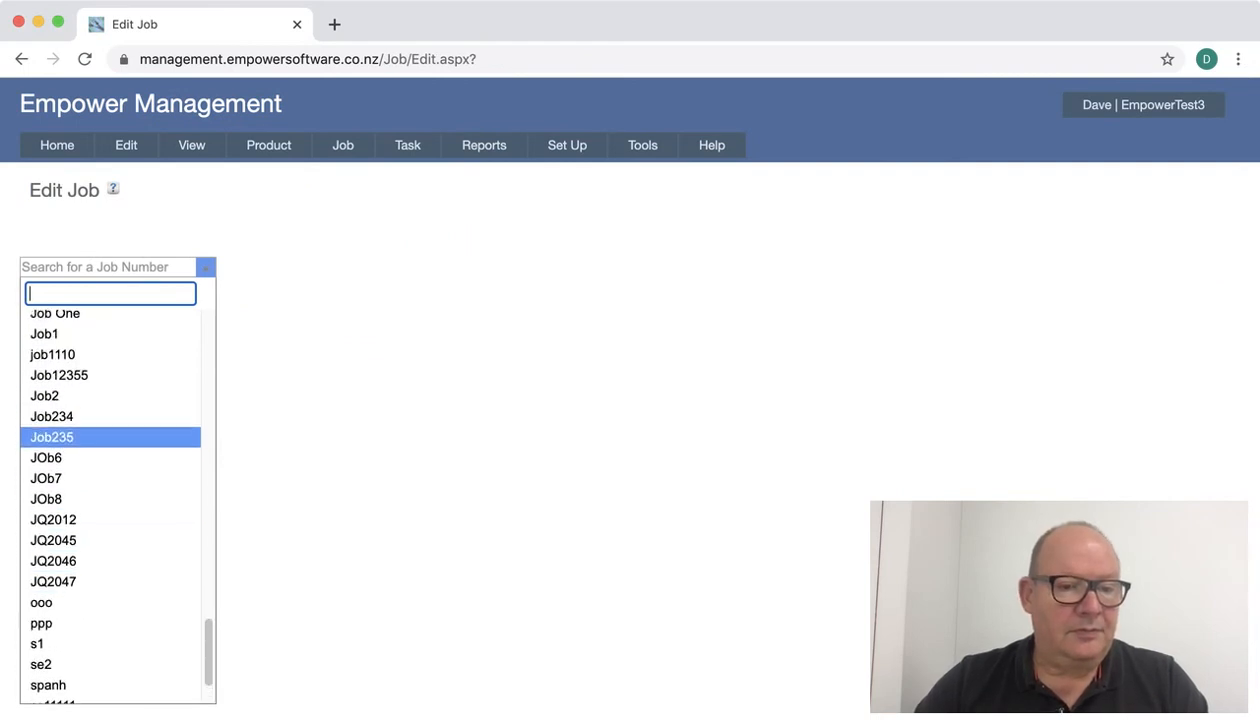
{"action": "key", "text": "Return"}
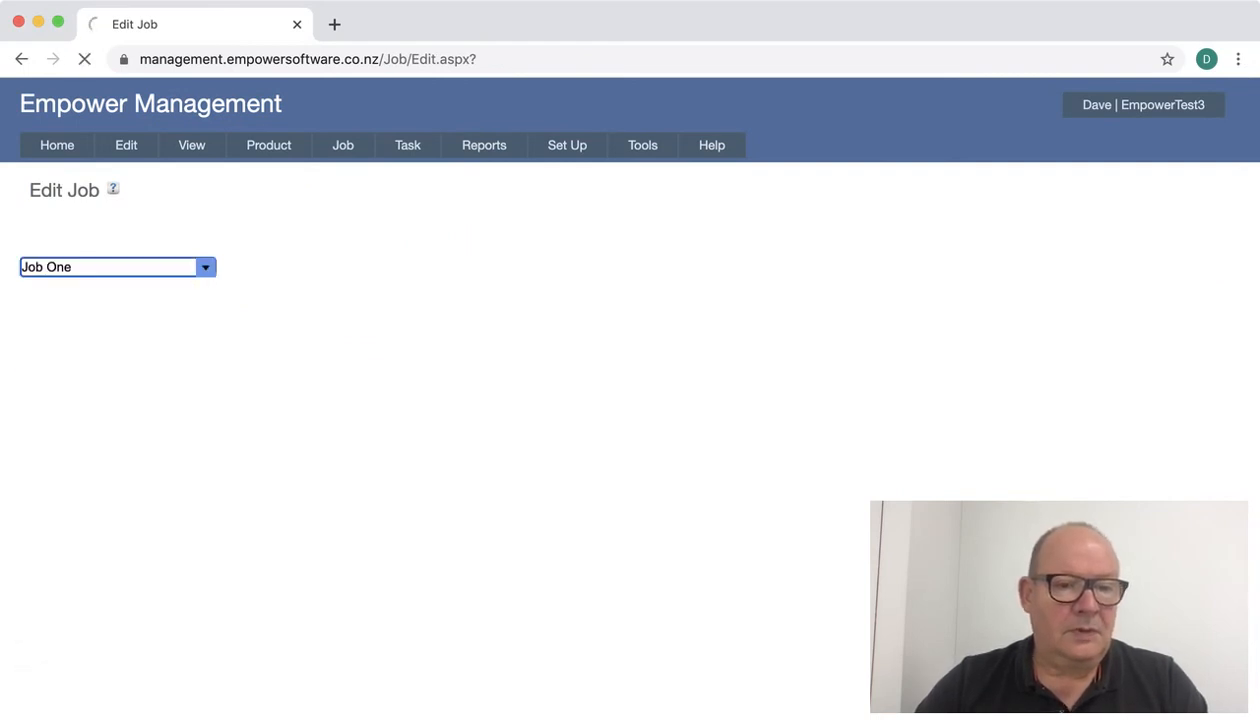
- Set Job One's required by date to 13/07/2020 and save the job
{"action": "left_click", "coordinate": [48, 512]}
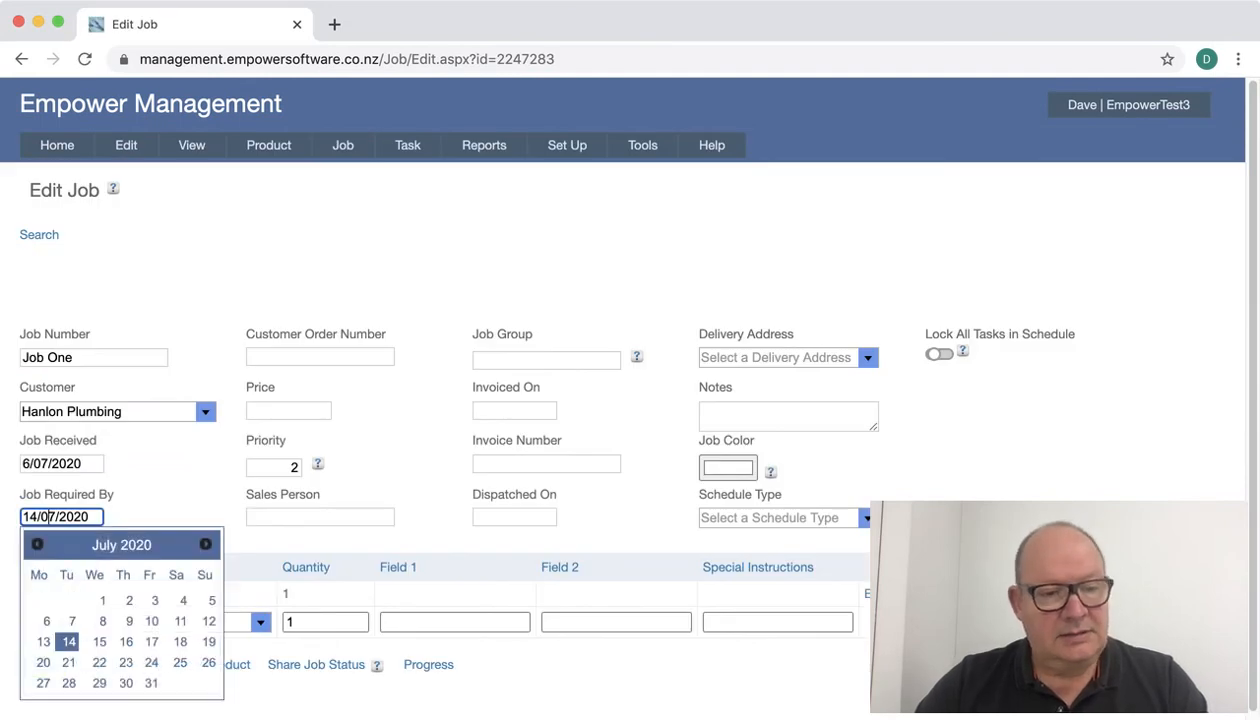
{"action": "left_click", "coordinate": [42, 642]}
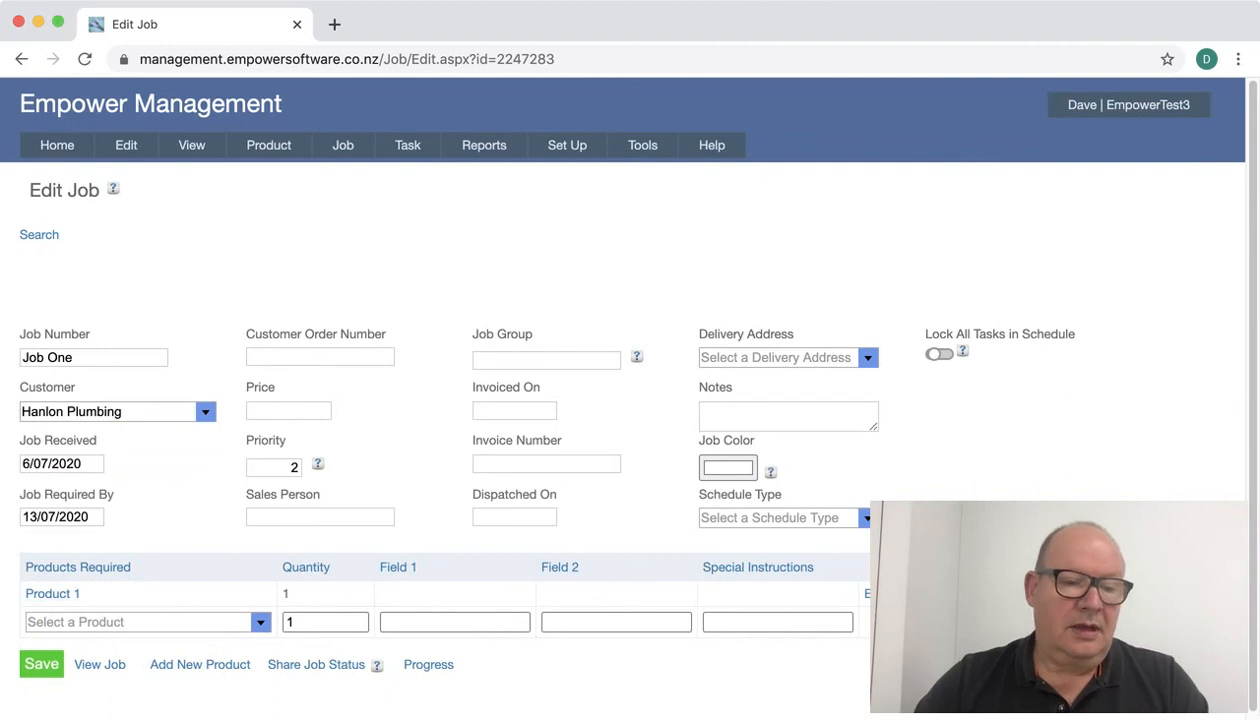
{"action": "left_click", "coordinate": [41, 664]}
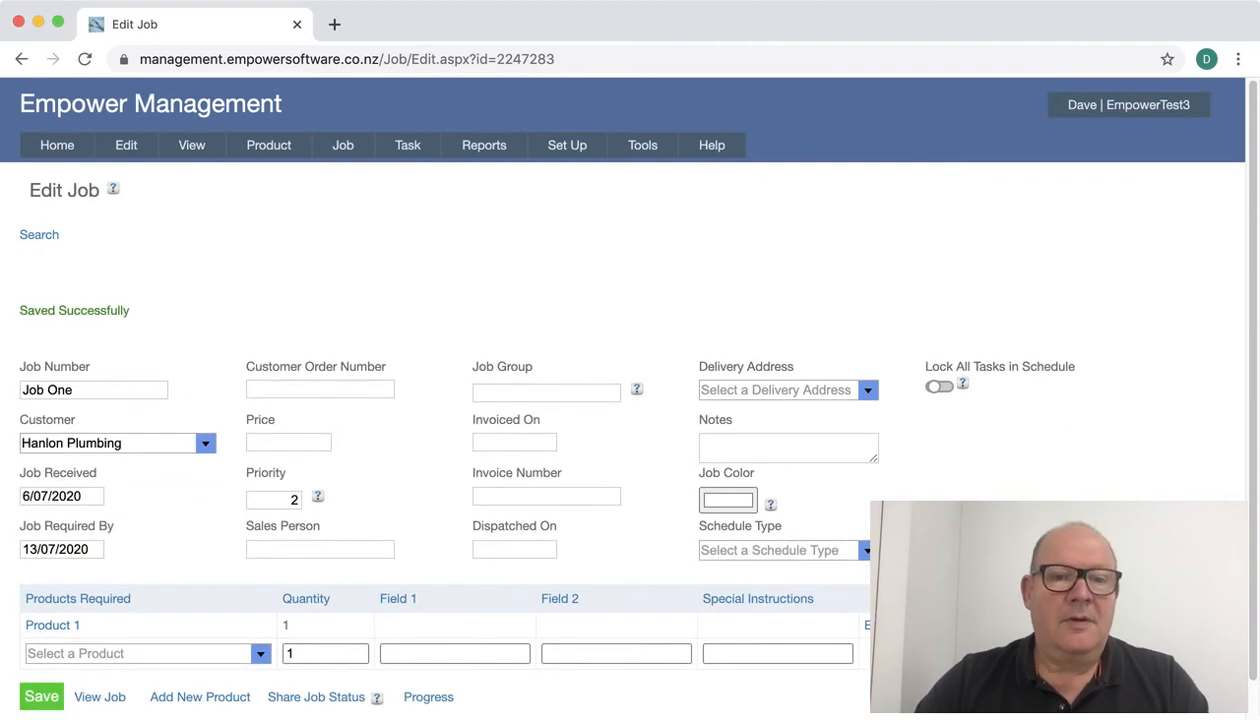
- Update the schedule with Job One's new date and show the July 2020 month calendar
{"action": "mouse_move", "coordinate": [191, 145]}
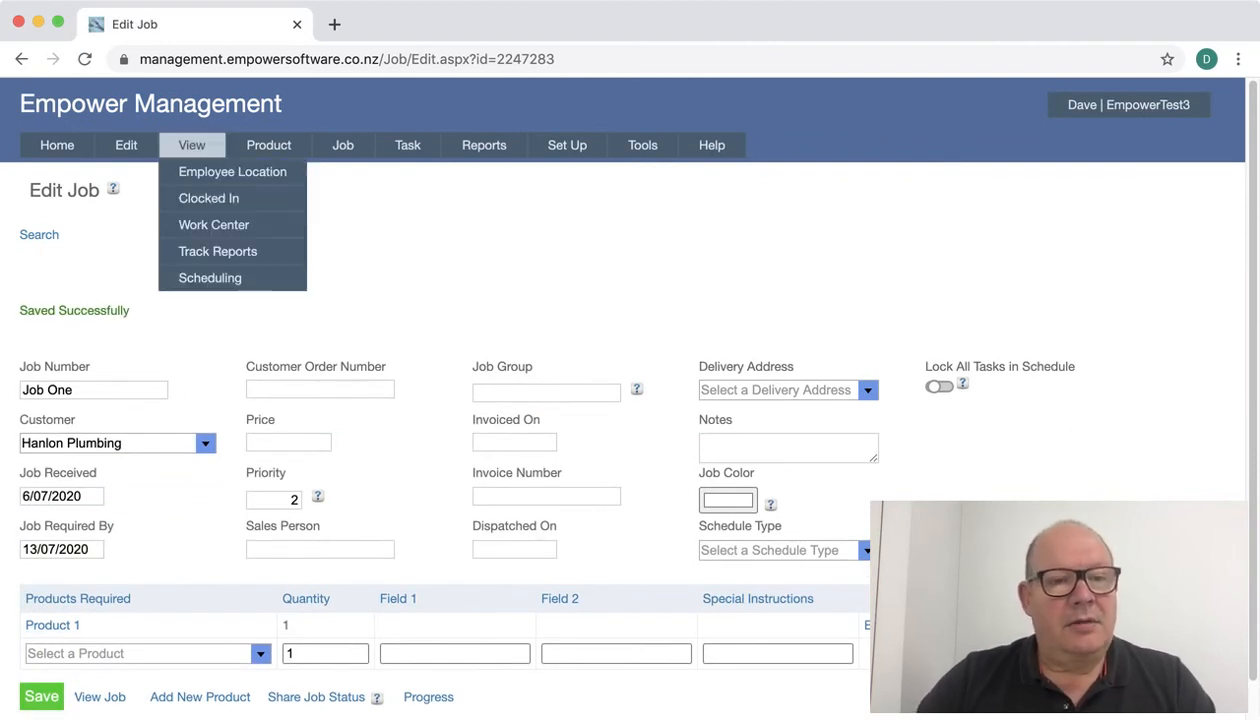
{"action": "mouse_move", "coordinate": [210, 278]}
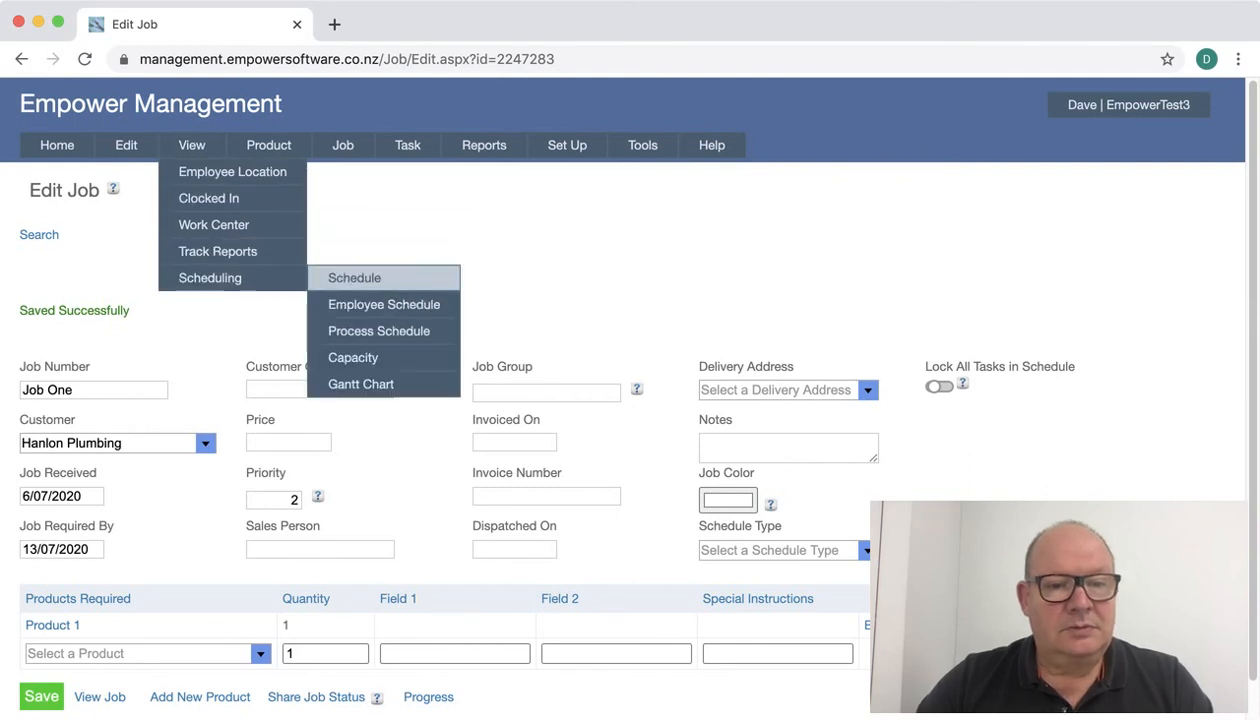
{"action": "left_click", "coordinate": [354, 278]}
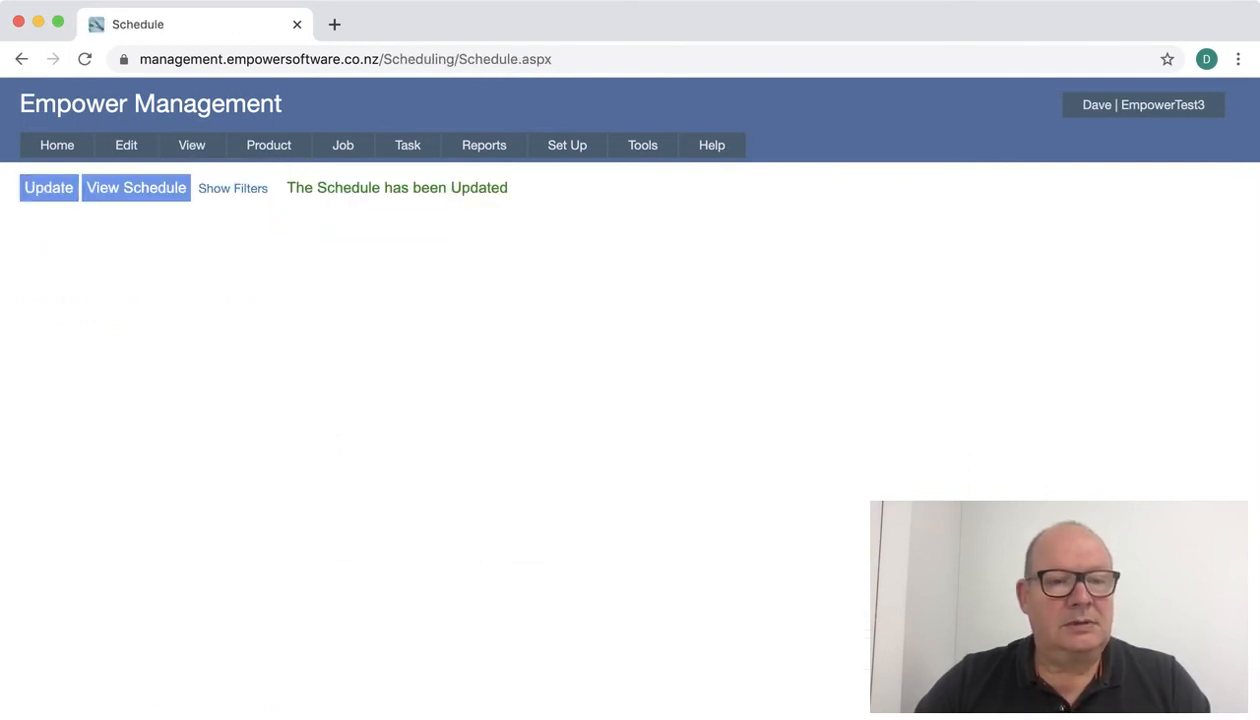
{"action": "left_click", "coordinate": [136, 188]}
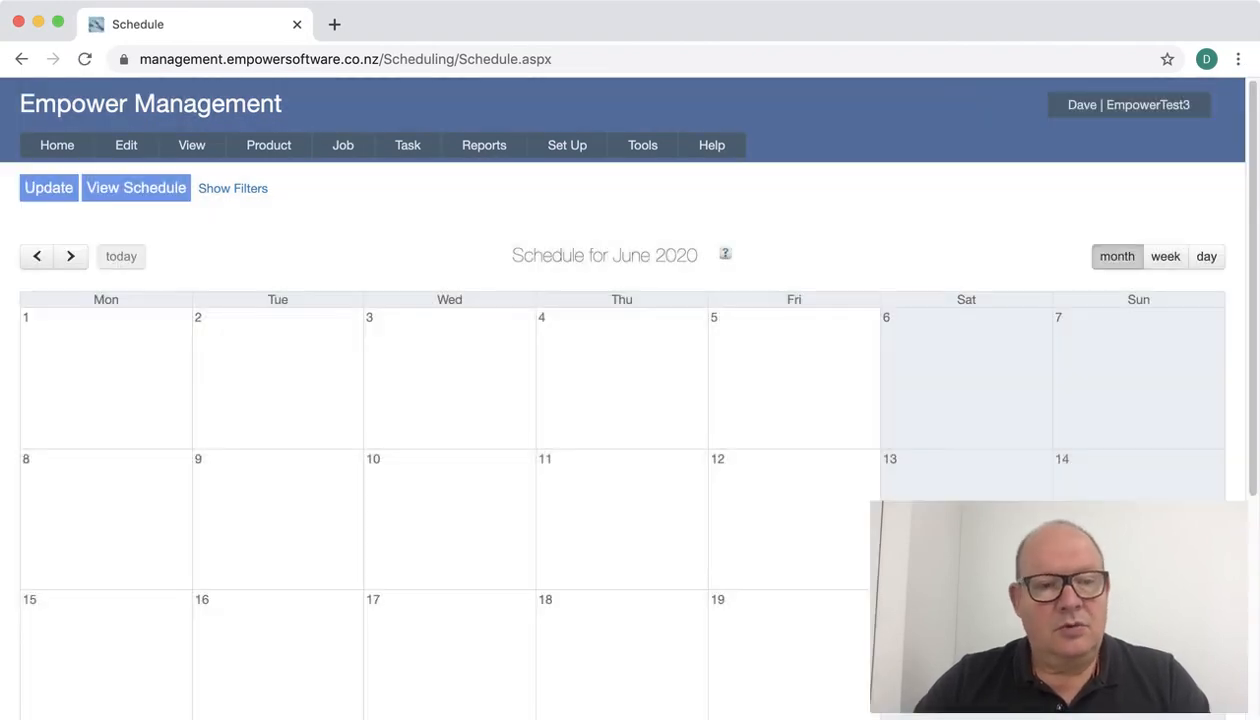
{"action": "left_click", "coordinate": [70, 256]}
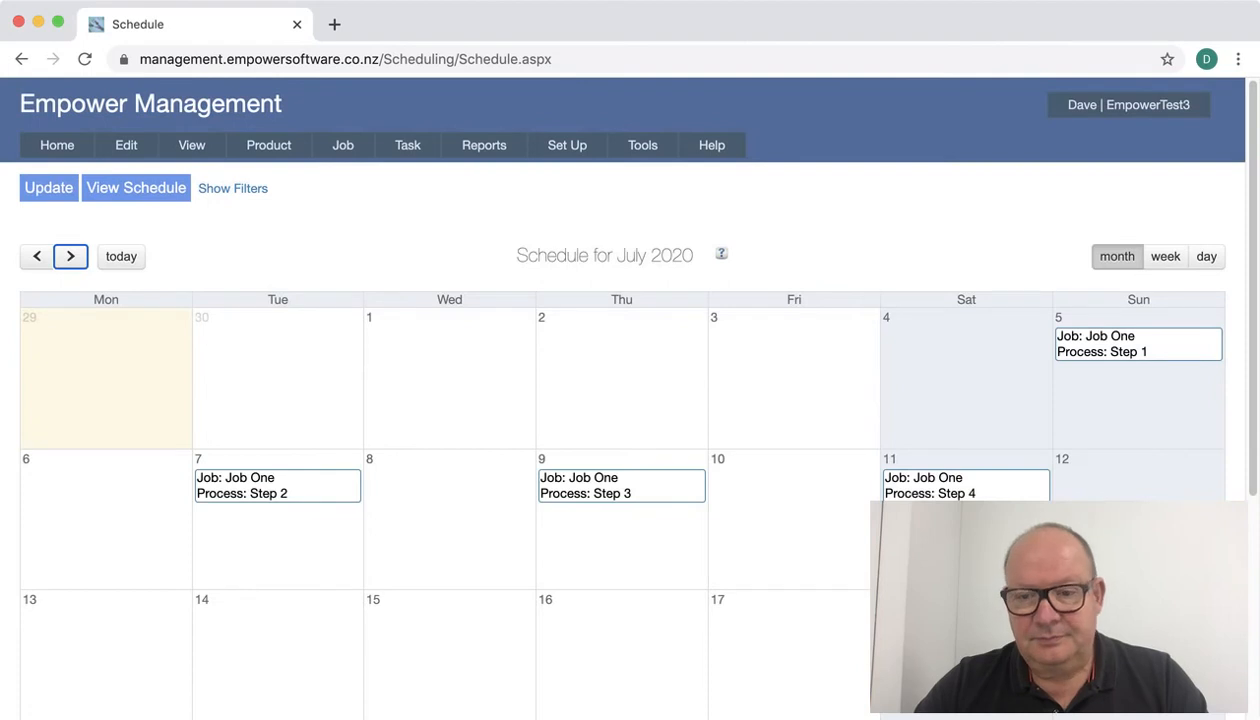
{"action": "scroll", "coordinate": [630, 400], "scroll_direction": "down", "scroll_amount": 3}
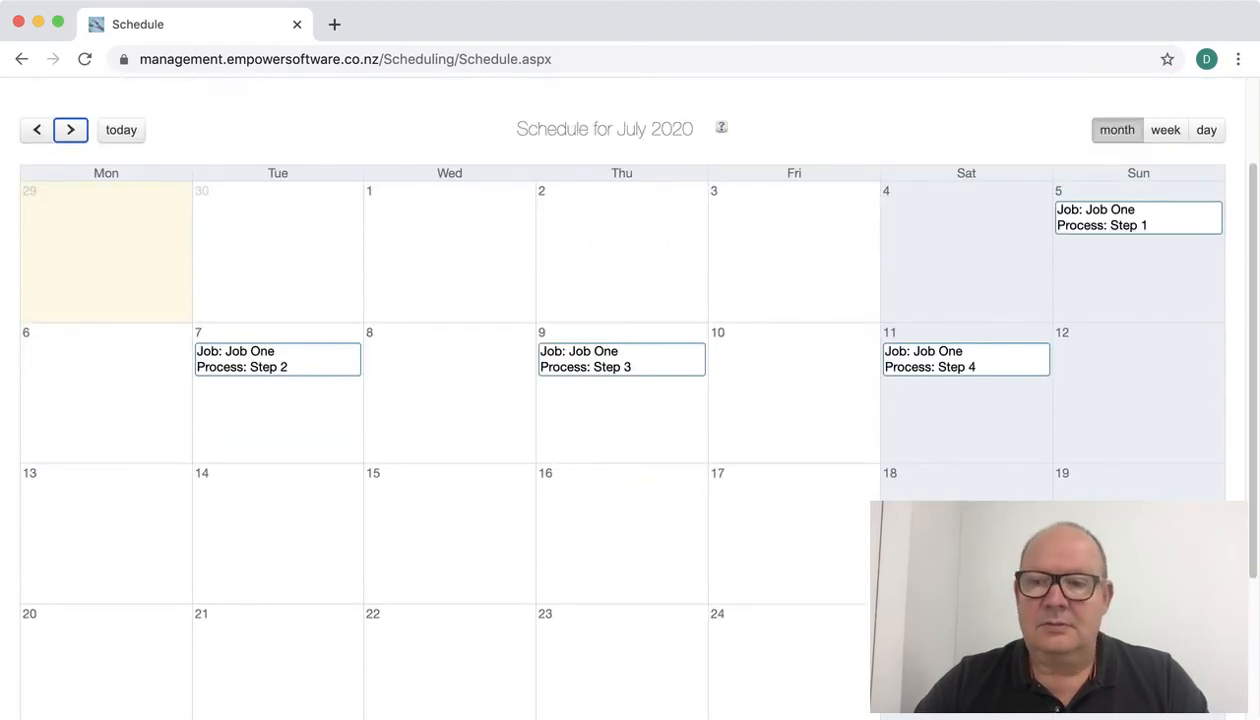
{"action": "left_click", "coordinate": [622, 532]}
{"action": "left_click_drag", "start_coordinate": [622, 532], "coordinate": [450, 532]}
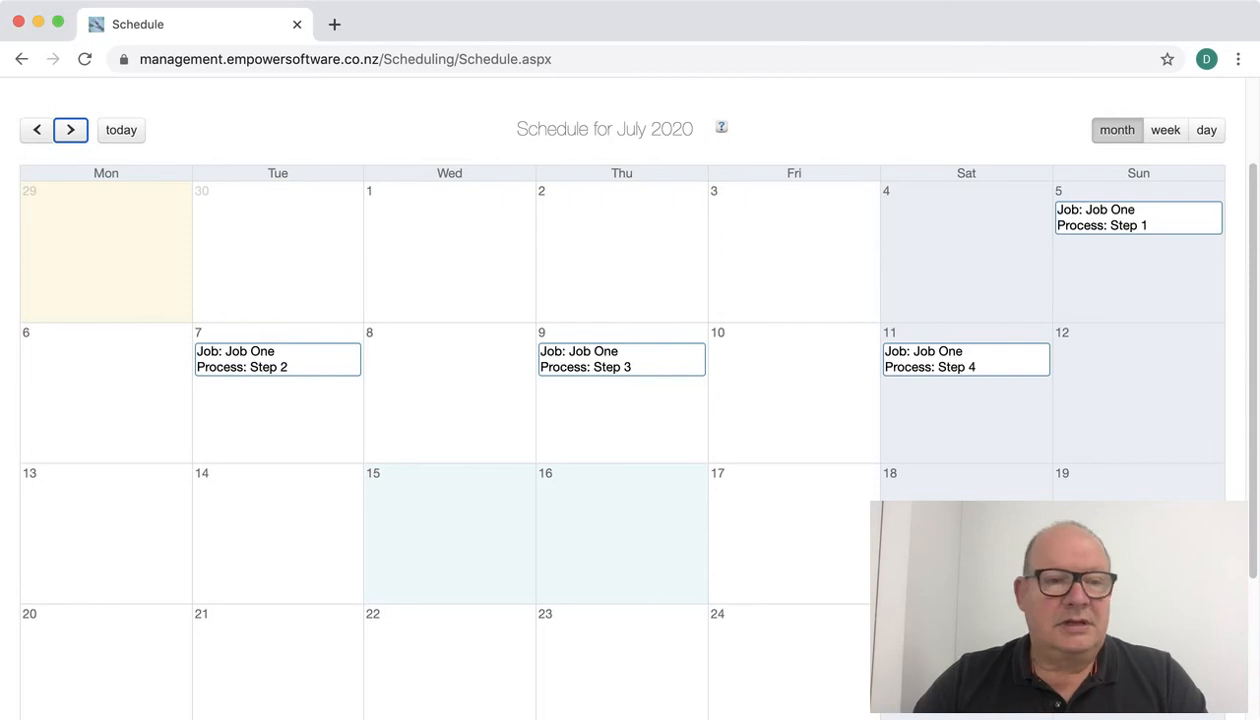
{"action": "left_click", "coordinate": [106, 255]}
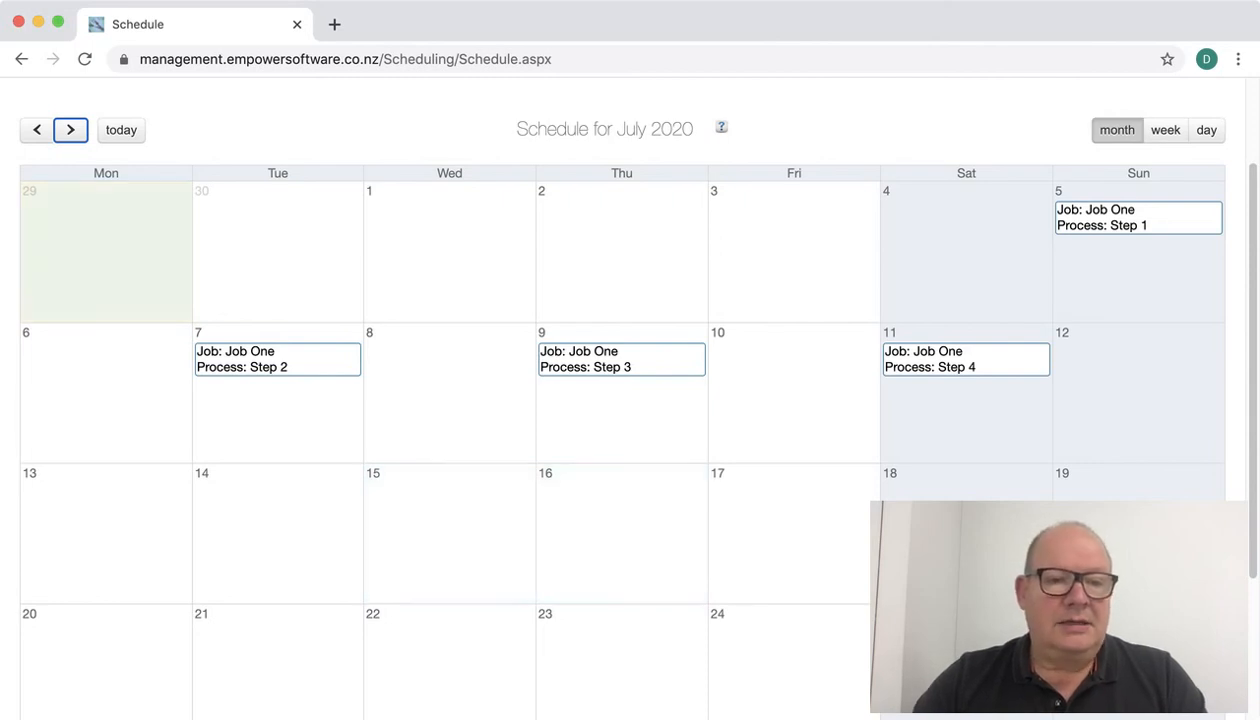
- Move Job One's Step 2 task to 8 July and return it to 7 July in the month calendar
{"action": "left_click", "coordinate": [277, 360]}
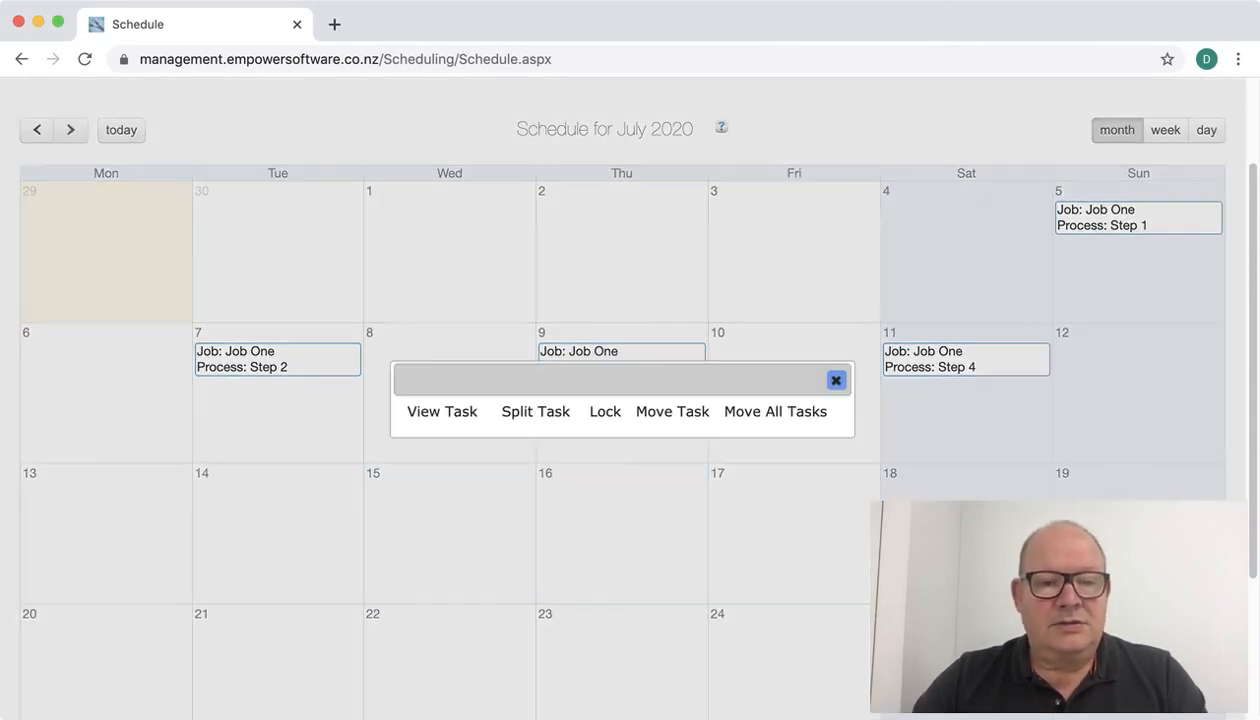
{"action": "left_click", "coordinate": [836, 380]}
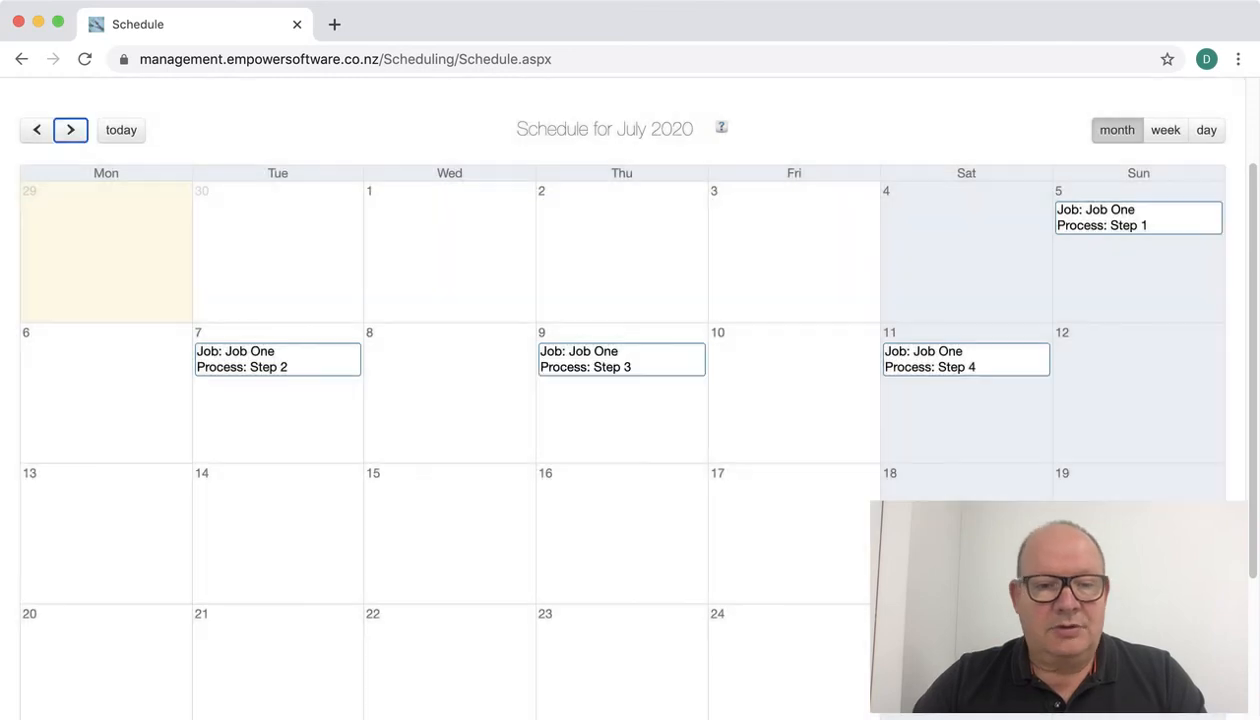
{"action": "left_click_drag", "start_coordinate": [277, 360], "coordinate": [430, 358]}
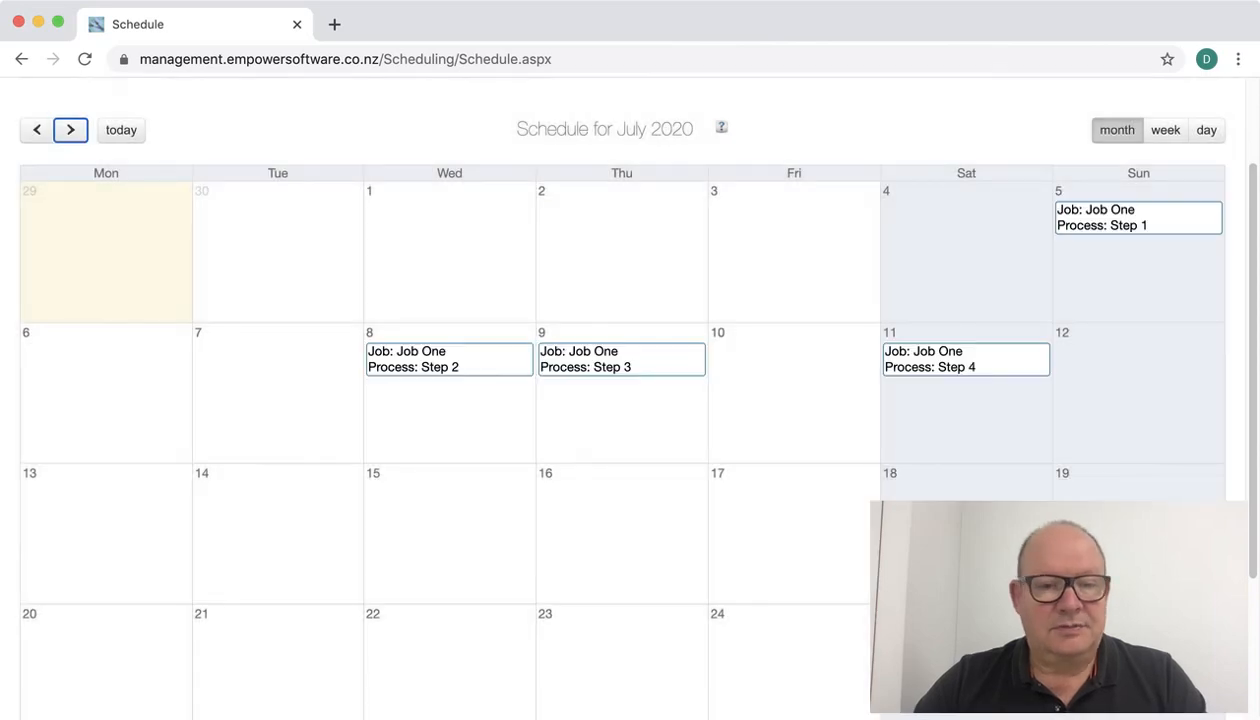
{"action": "left_click_drag", "start_coordinate": [449, 359], "coordinate": [278, 358]}
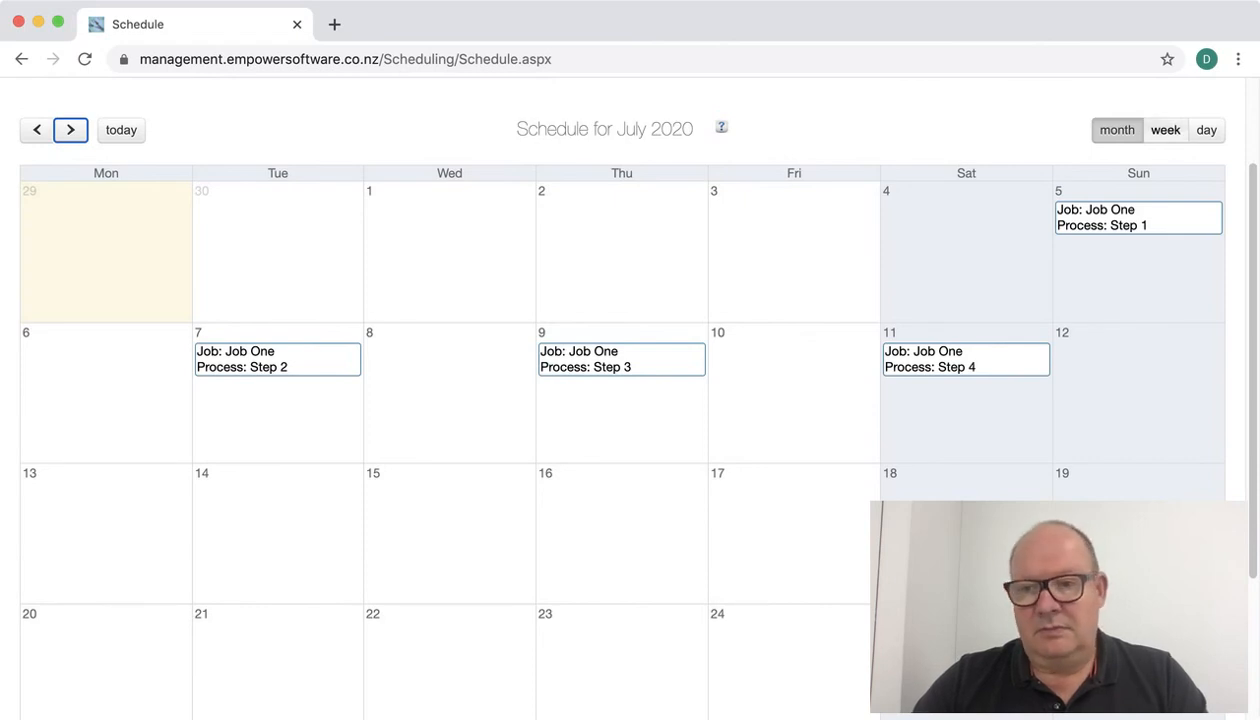
- Review Job One's tasks in the week view for 29 June to 5 July and for 6 to 12 July
{"action": "left_click", "coordinate": [1165, 130]}
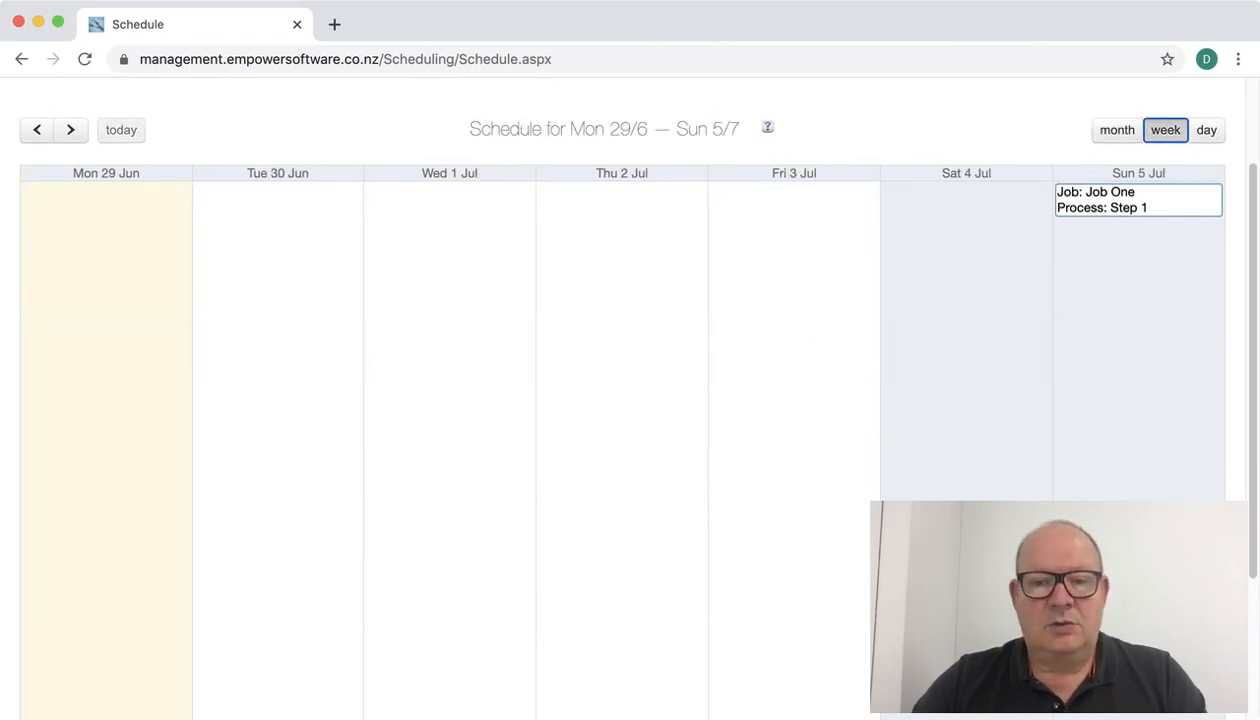
{"action": "left_click", "coordinate": [70, 130]}
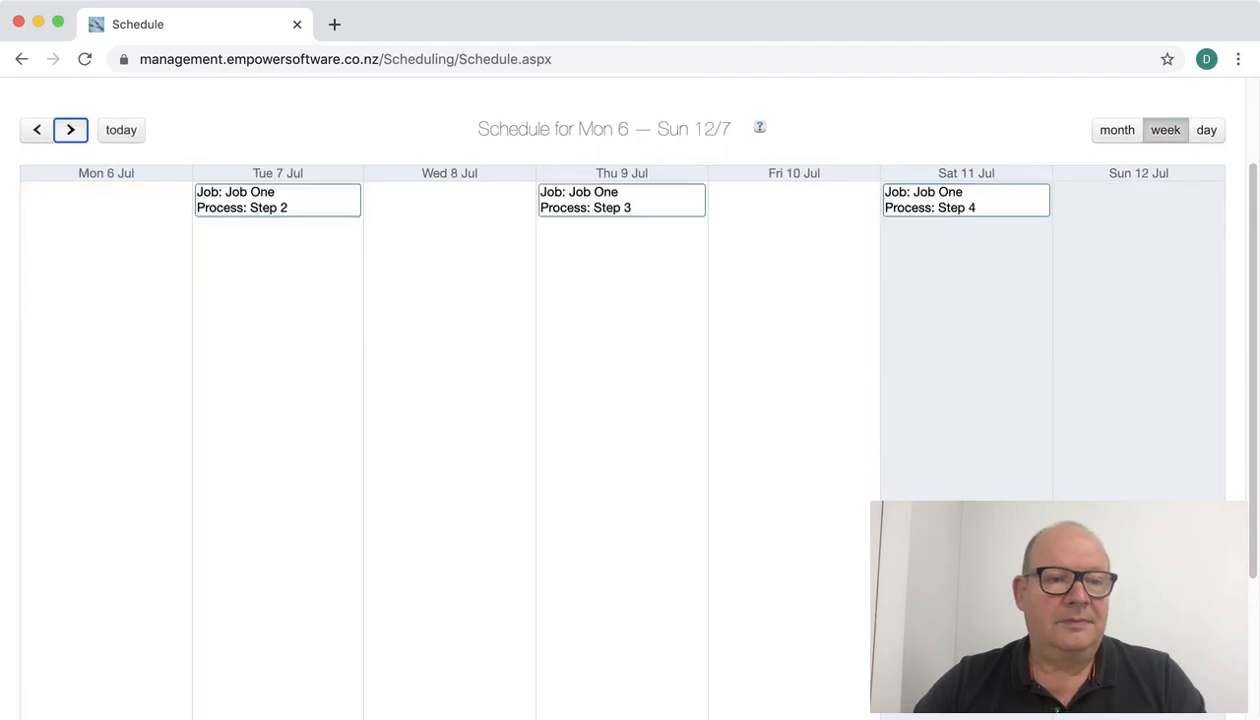
{"action": "left_click", "coordinate": [37, 130]}
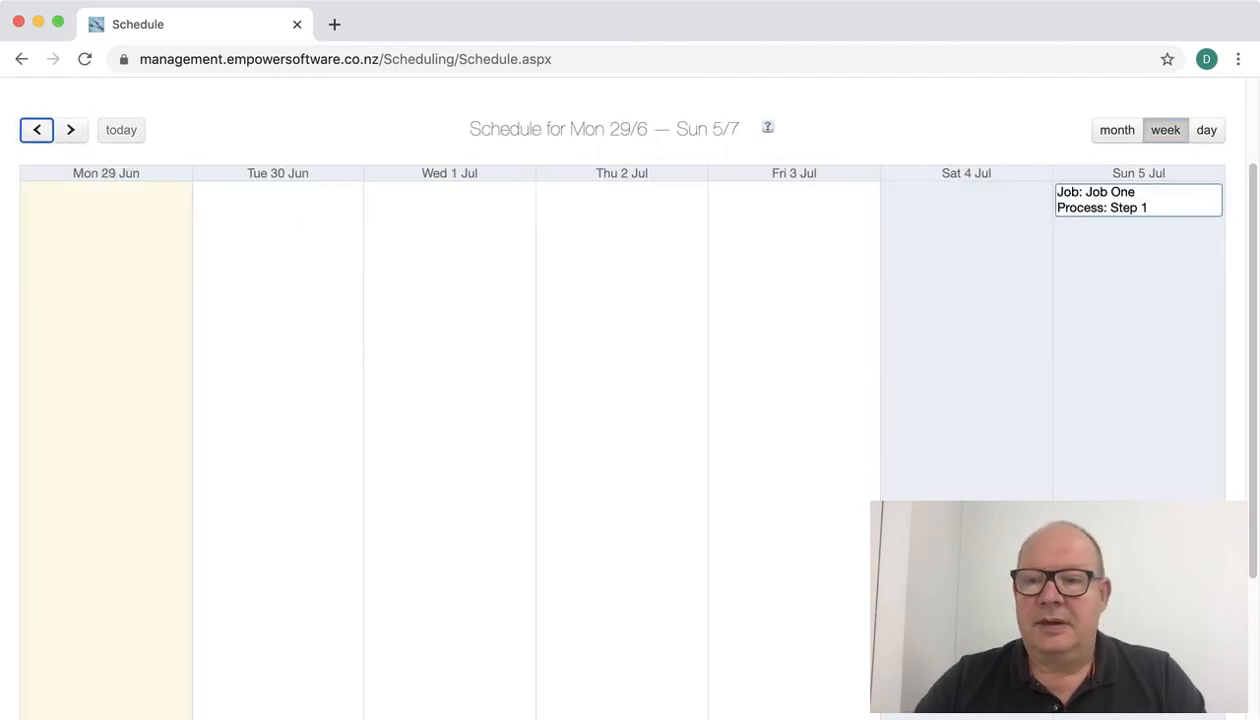
- Move Job One's Step 1 task to Monday 6 July in the July 2020 month calendar
{"action": "left_click", "coordinate": [1117, 130]}
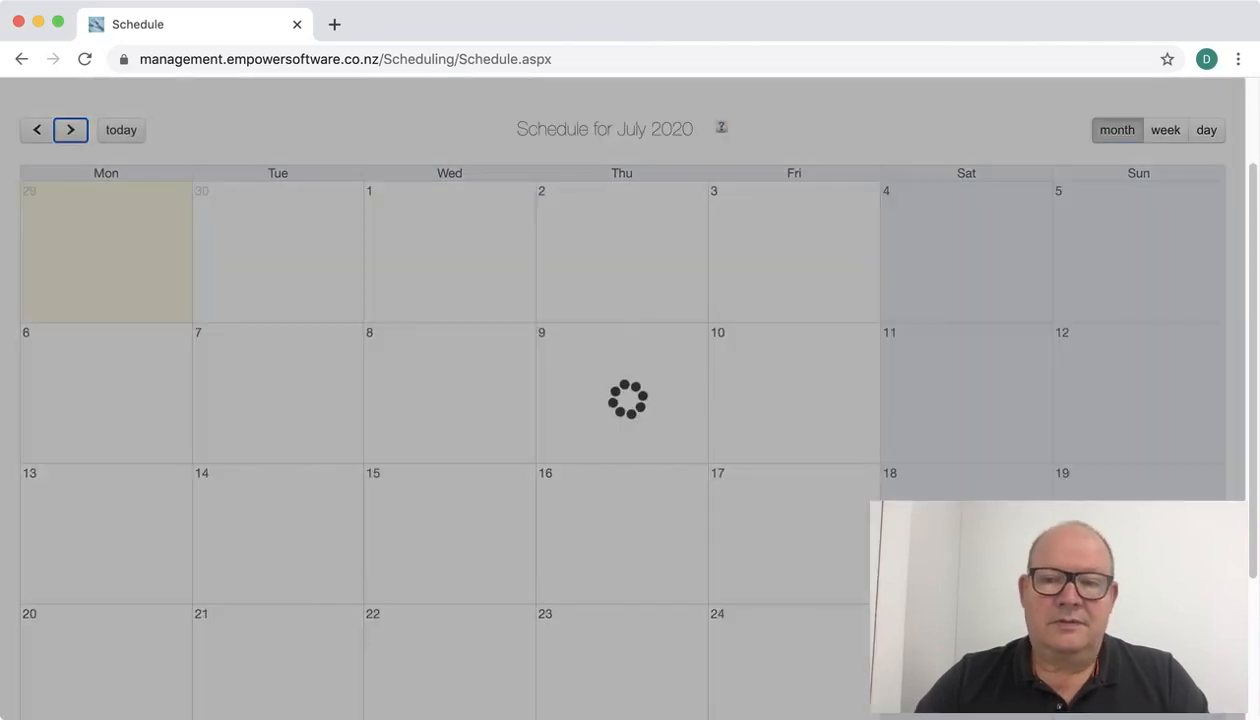
{"action": "left_click", "coordinate": [70, 130]}
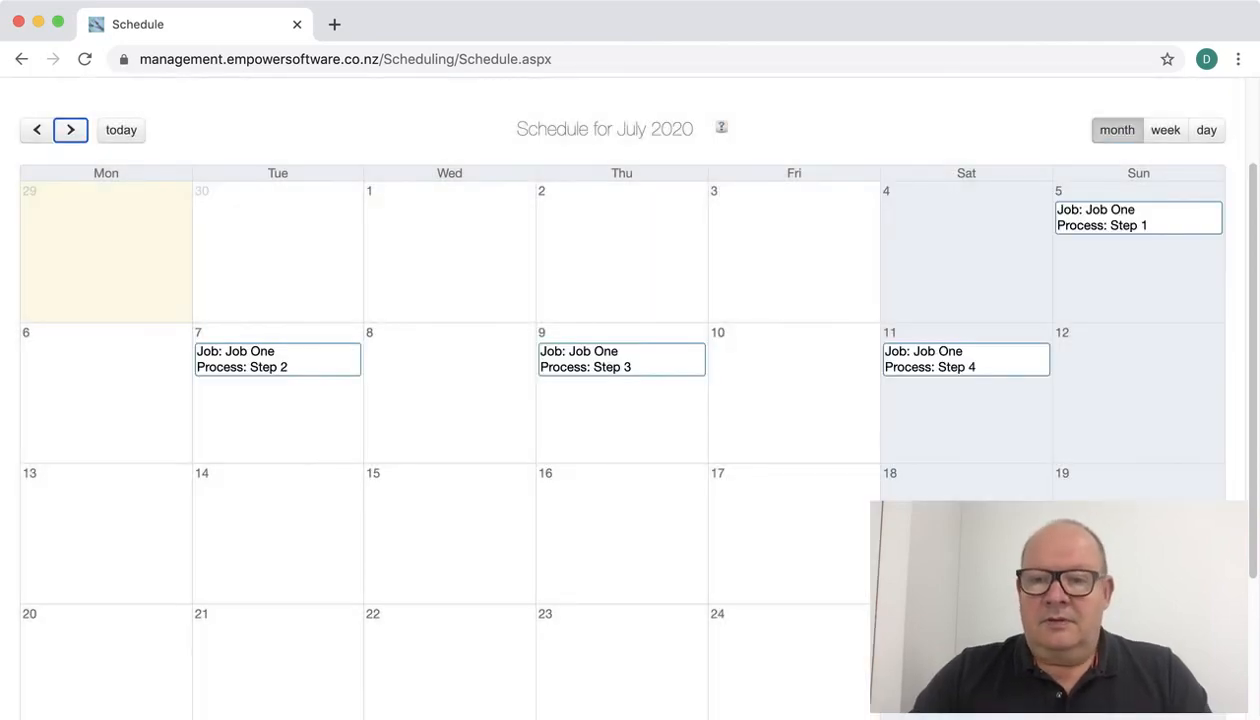
{"action": "left_click_drag", "start_coordinate": [1095, 215], "coordinate": [60, 380]}
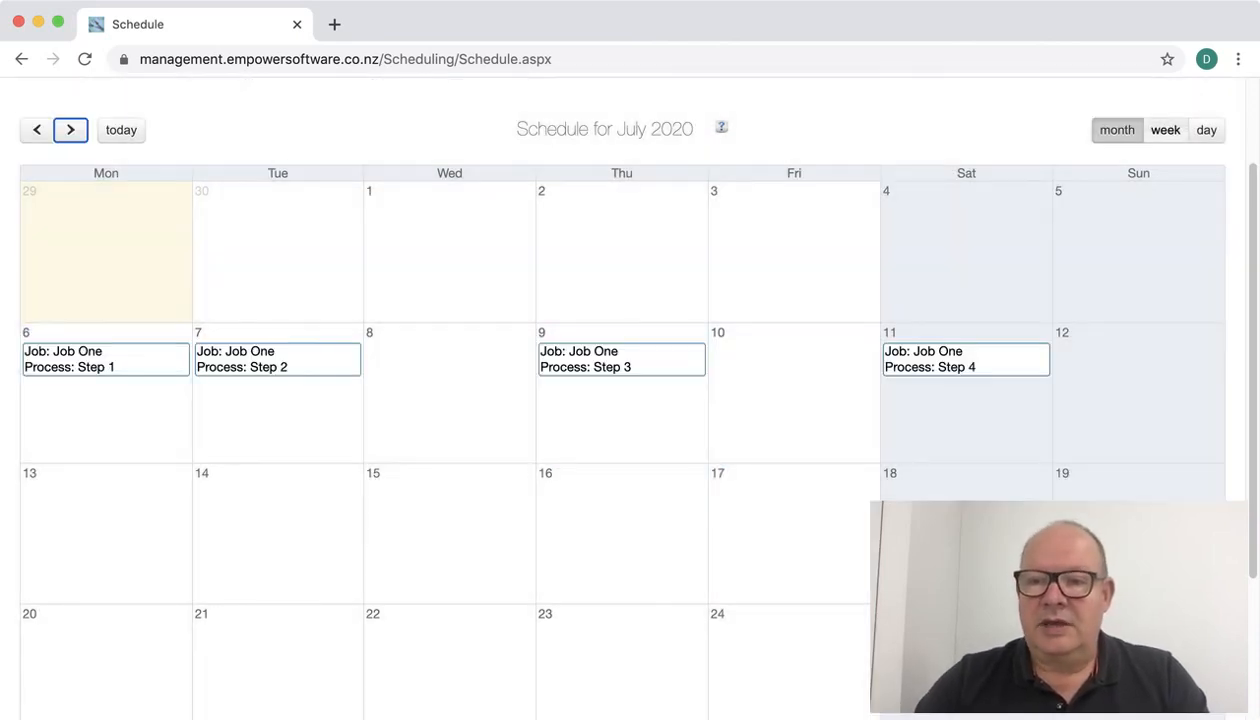
- Compare the weeks of 29 June to 5 July and 6 to 12 July in the week view to check Job One's task placement
{"action": "left_click", "coordinate": [1165, 130]}
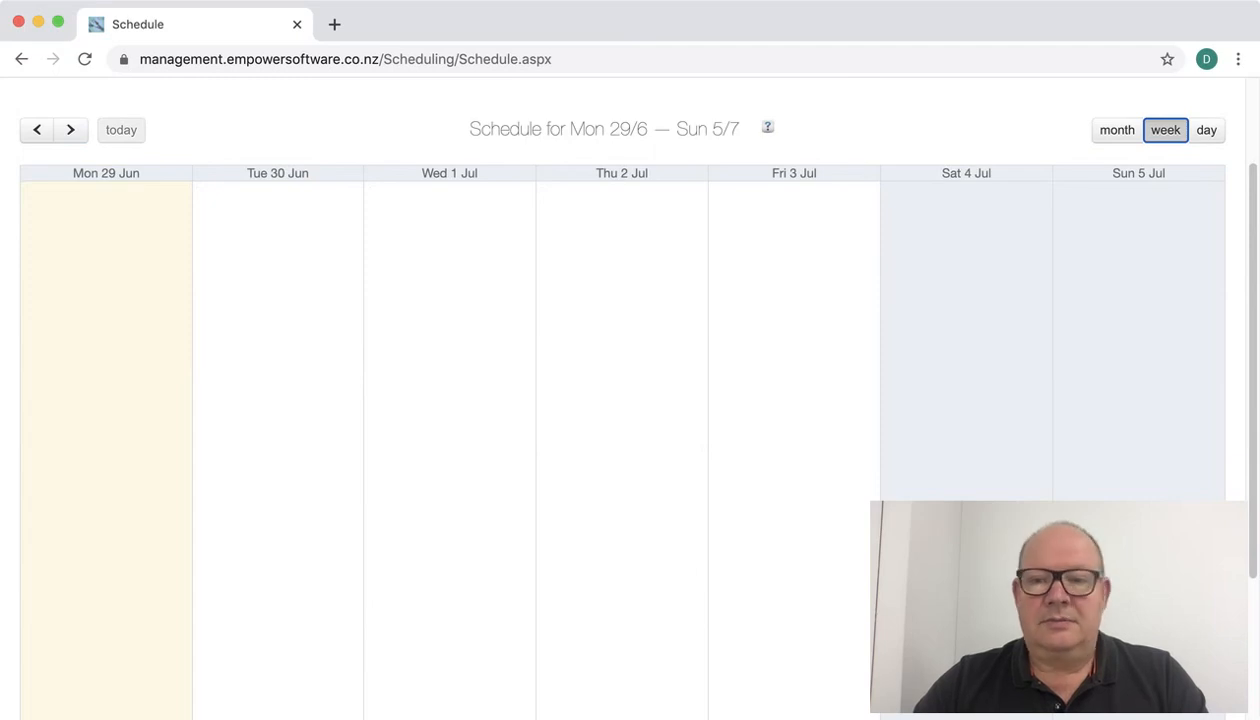
{"action": "left_click", "coordinate": [70, 130]}
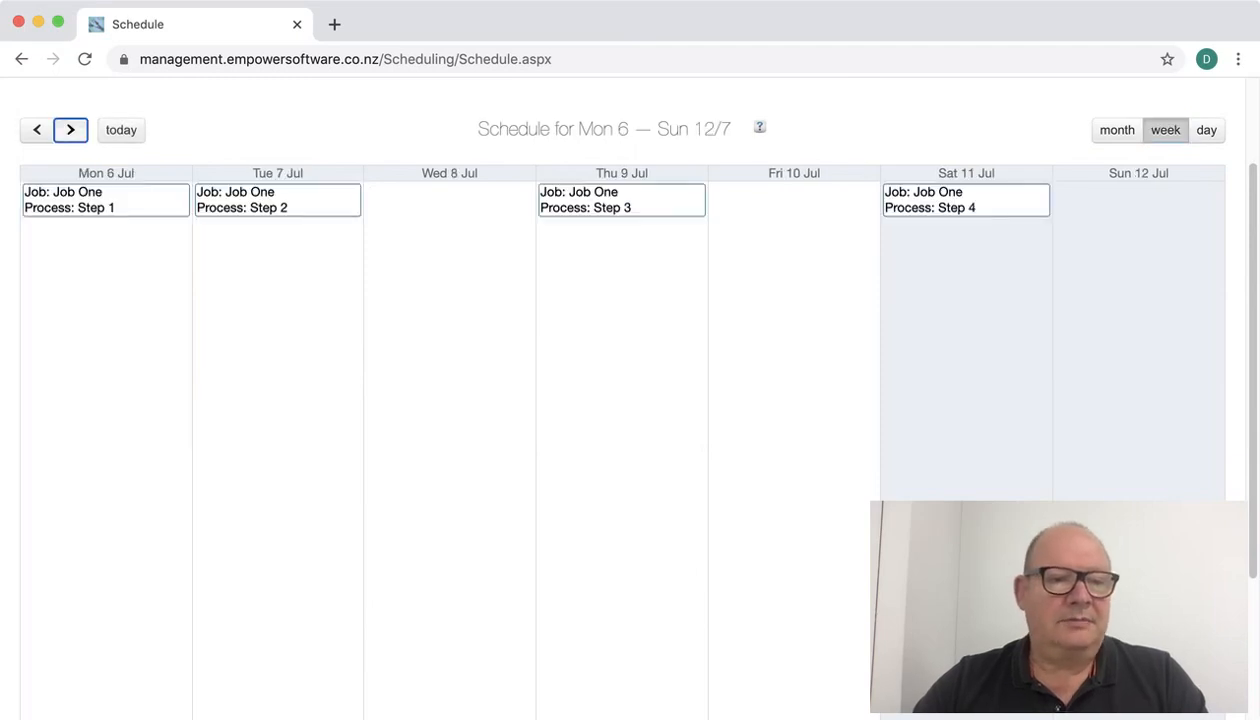
{"action": "mouse_move", "coordinate": [260, 200]}
{"action": "left_mouse_down"}
{"action": "mouse_move", "coordinate": [411, 200]}
{"action": "mouse_move", "coordinate": [260, 201]}
{"action": "left_mouse_up"}
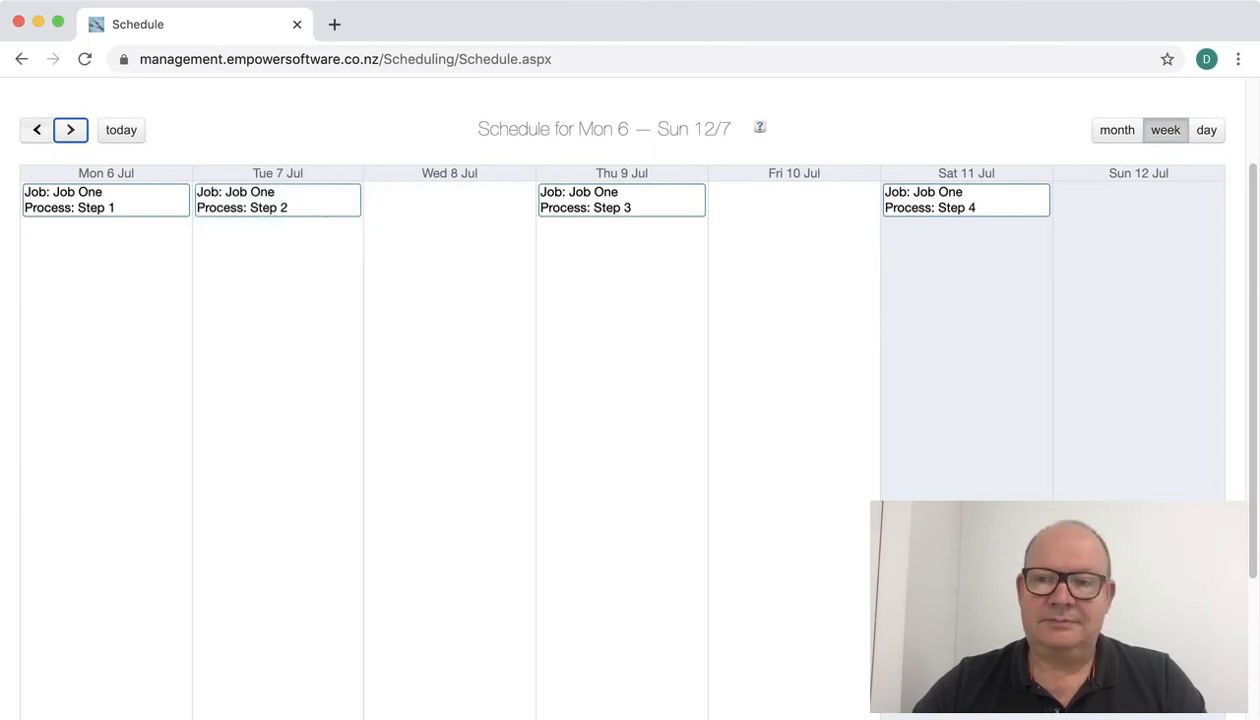
{"action": "left_click", "coordinate": [37, 130]}
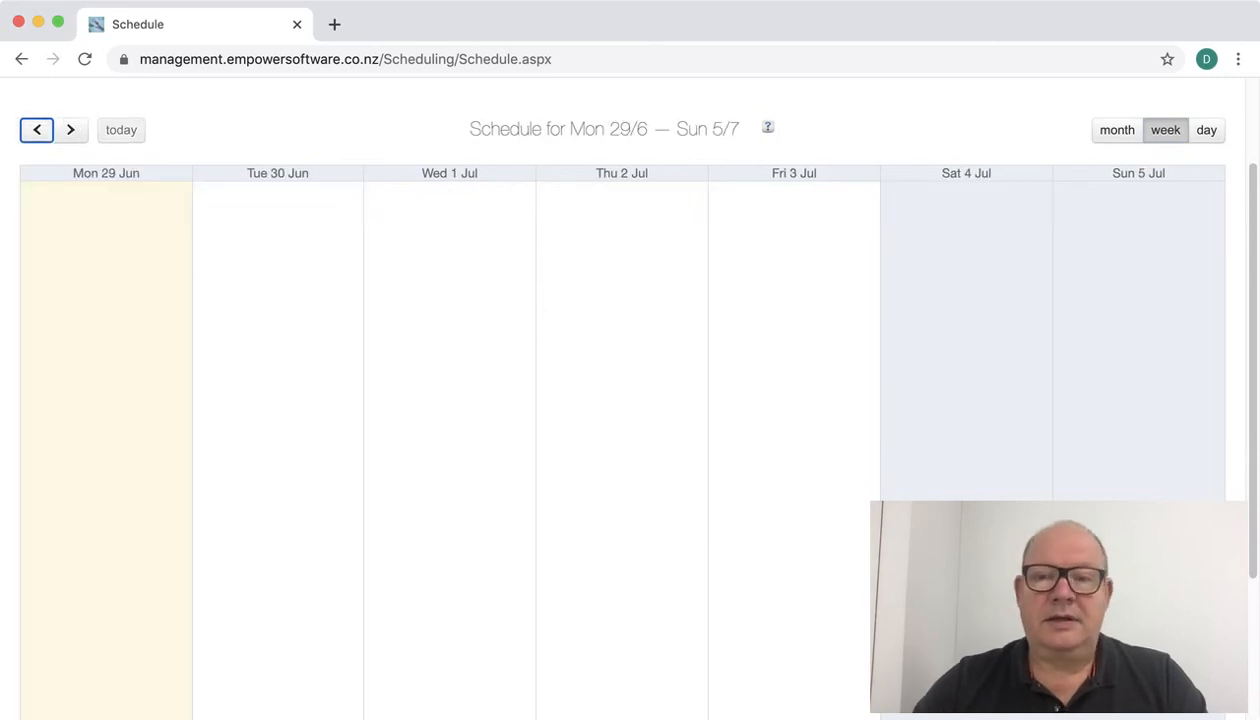
{"action": "left_click", "coordinate": [70, 130]}
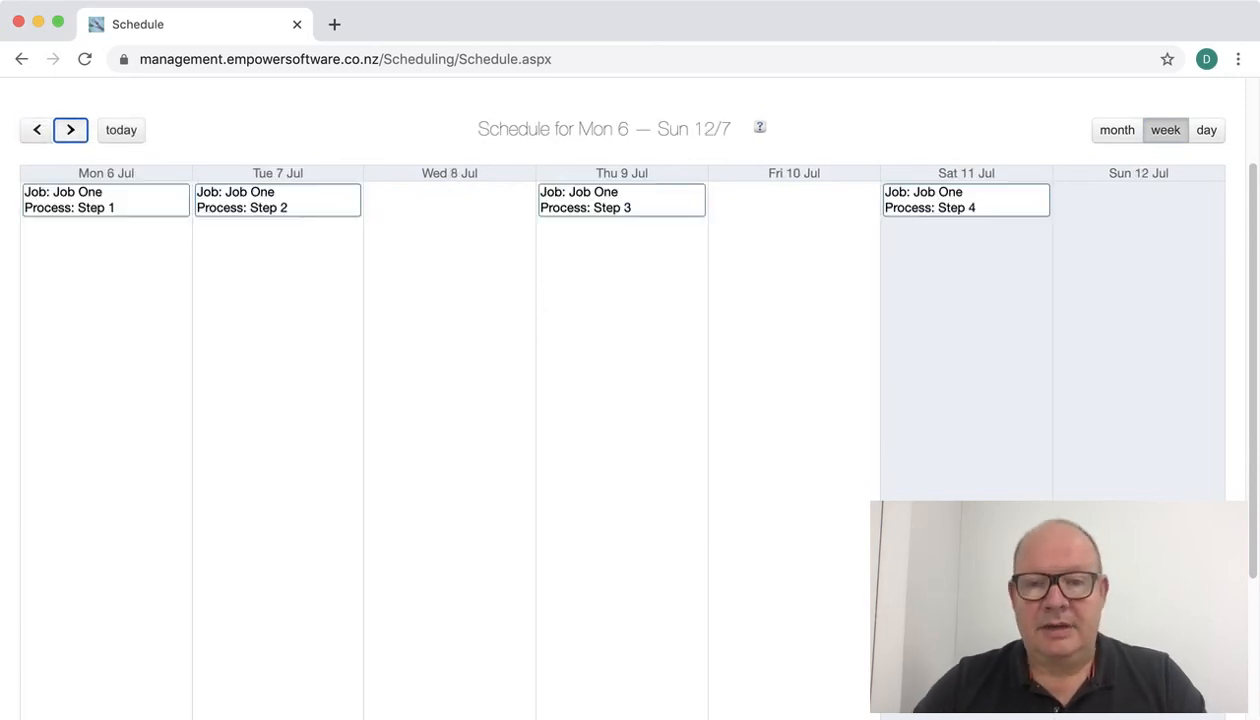